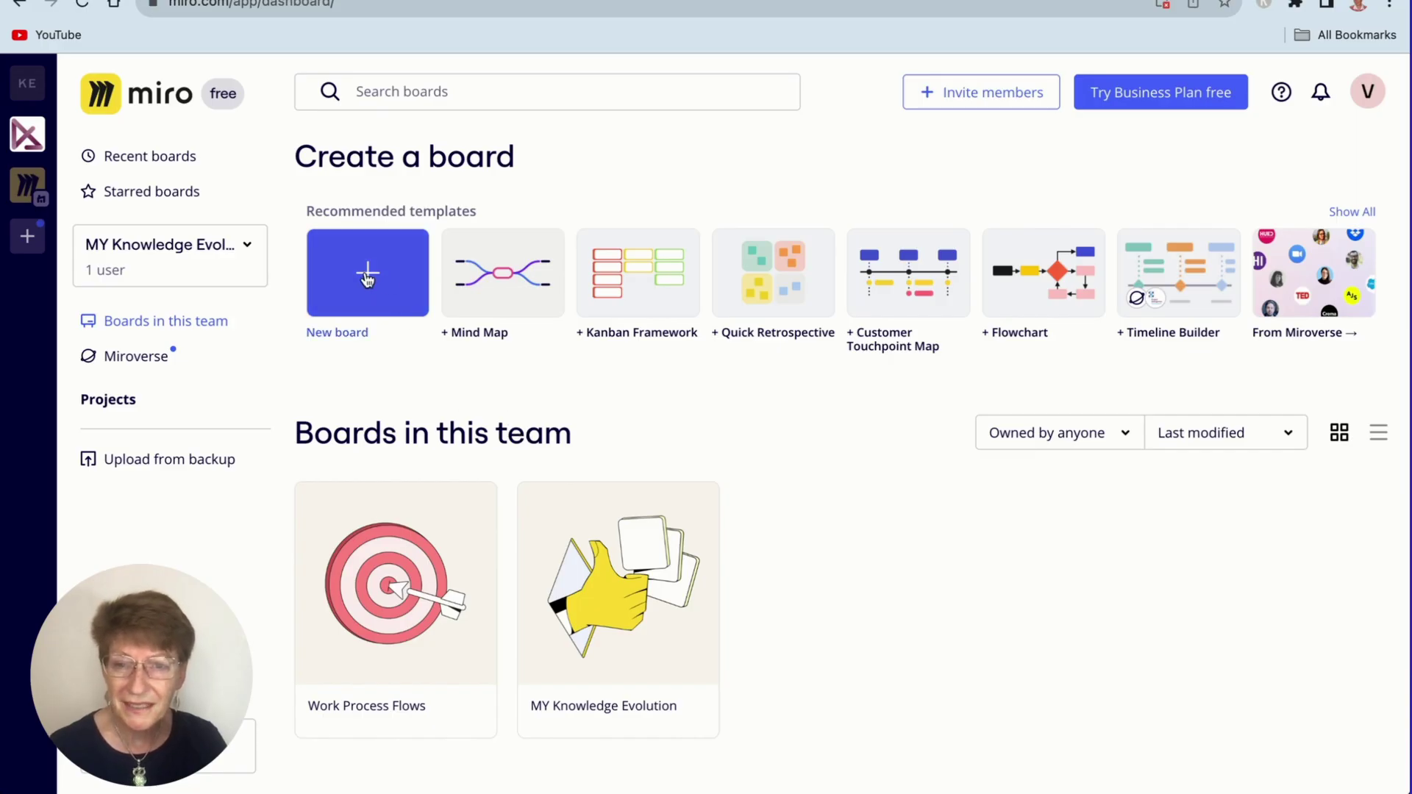
Create a new team board from the SOP Template found by searching 'sop'.
click(368, 278)
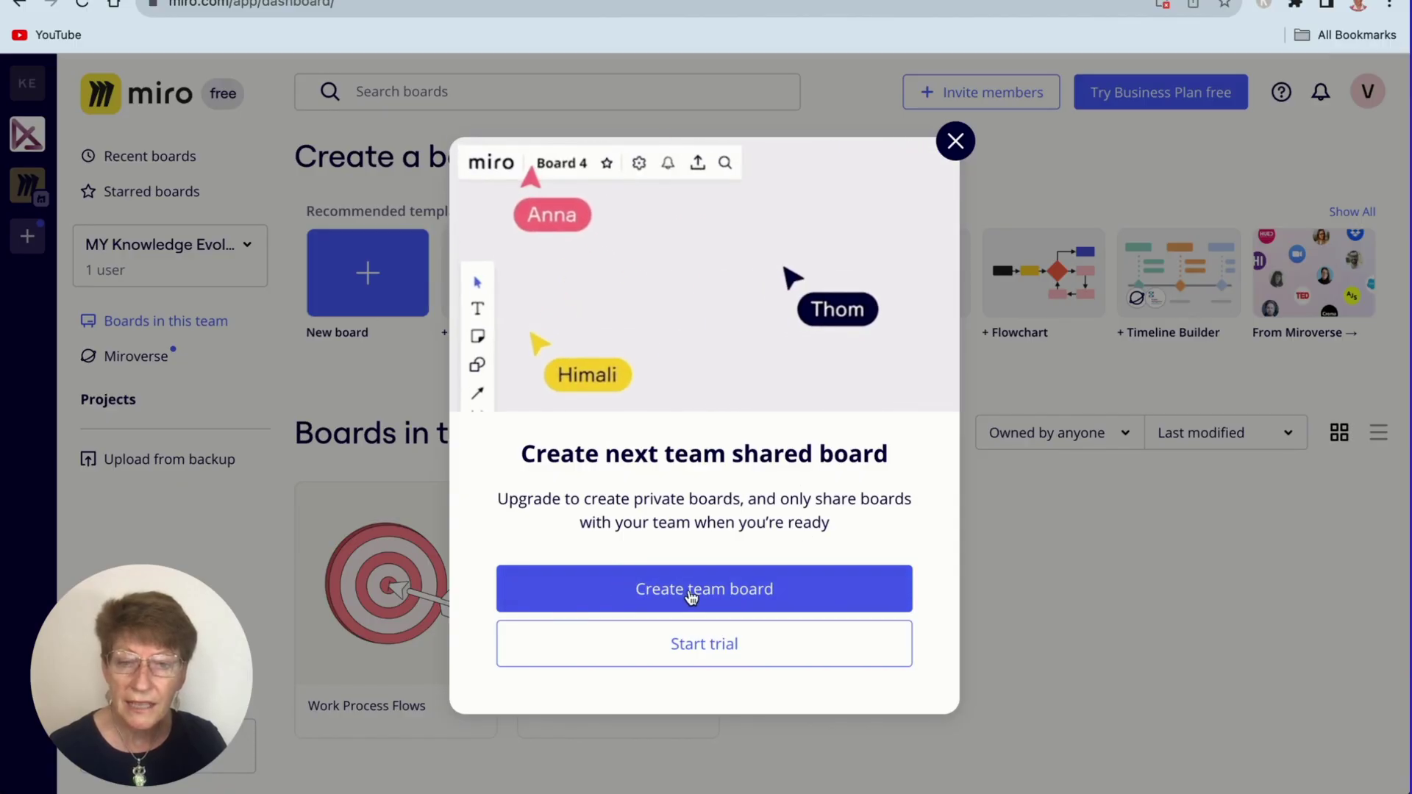
click(692, 596)
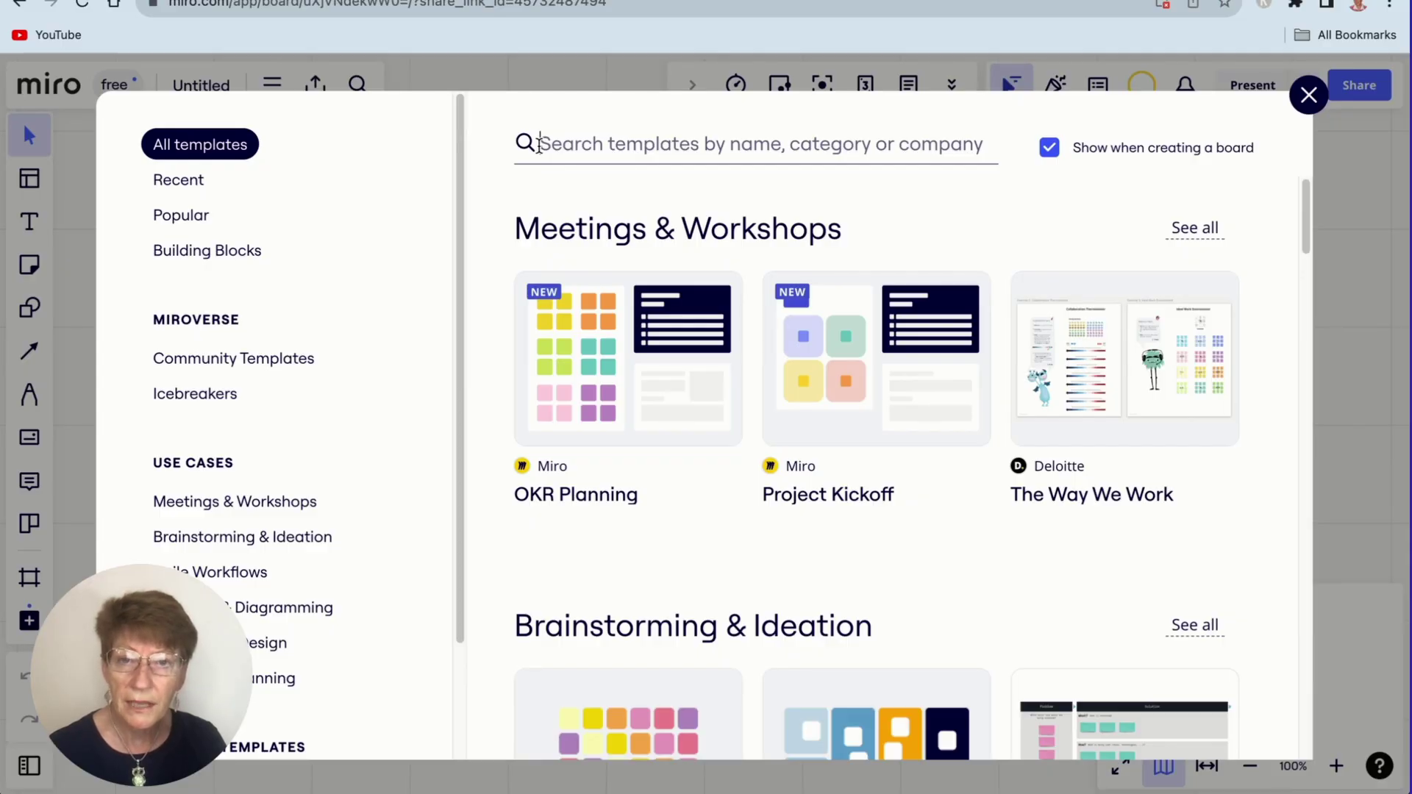
click(539, 144)
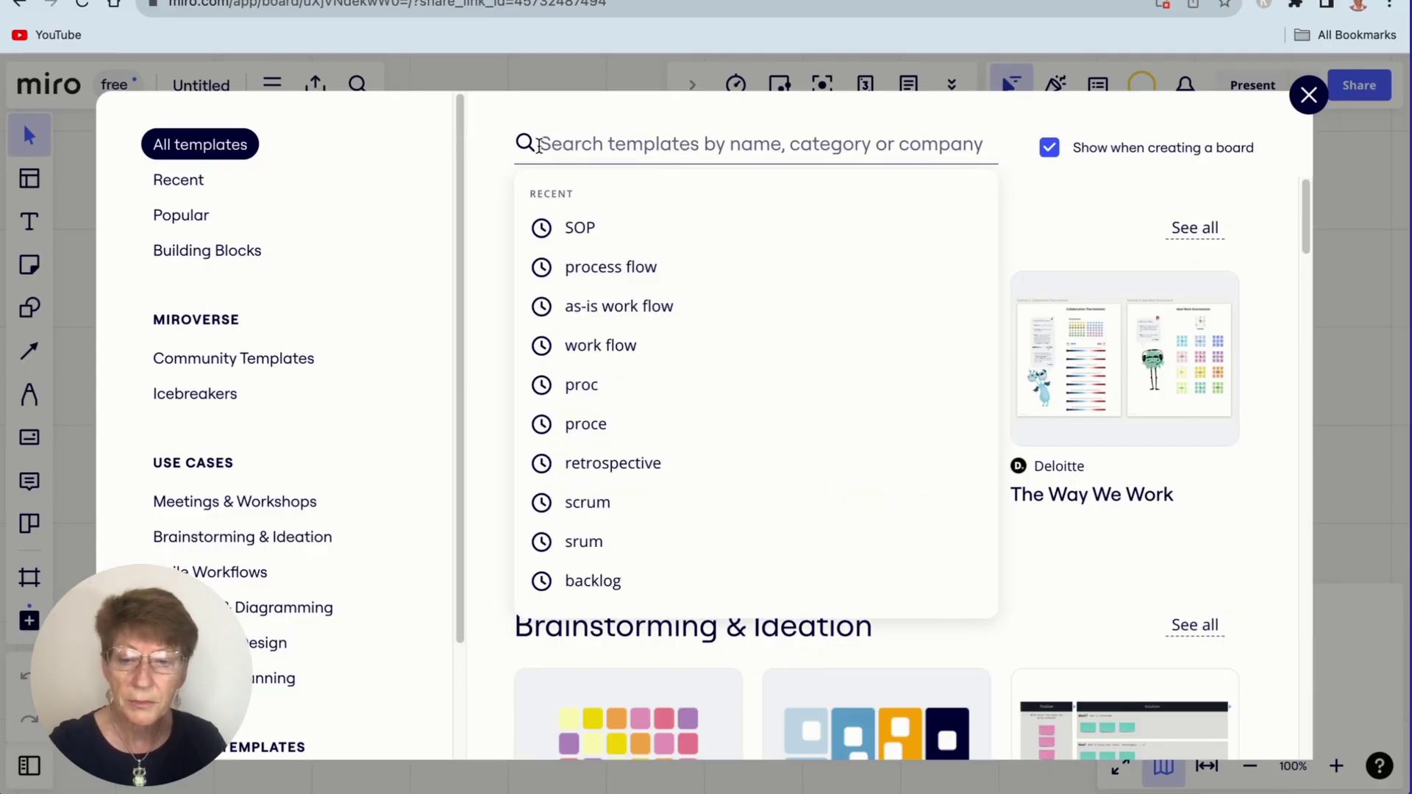
text(sop)
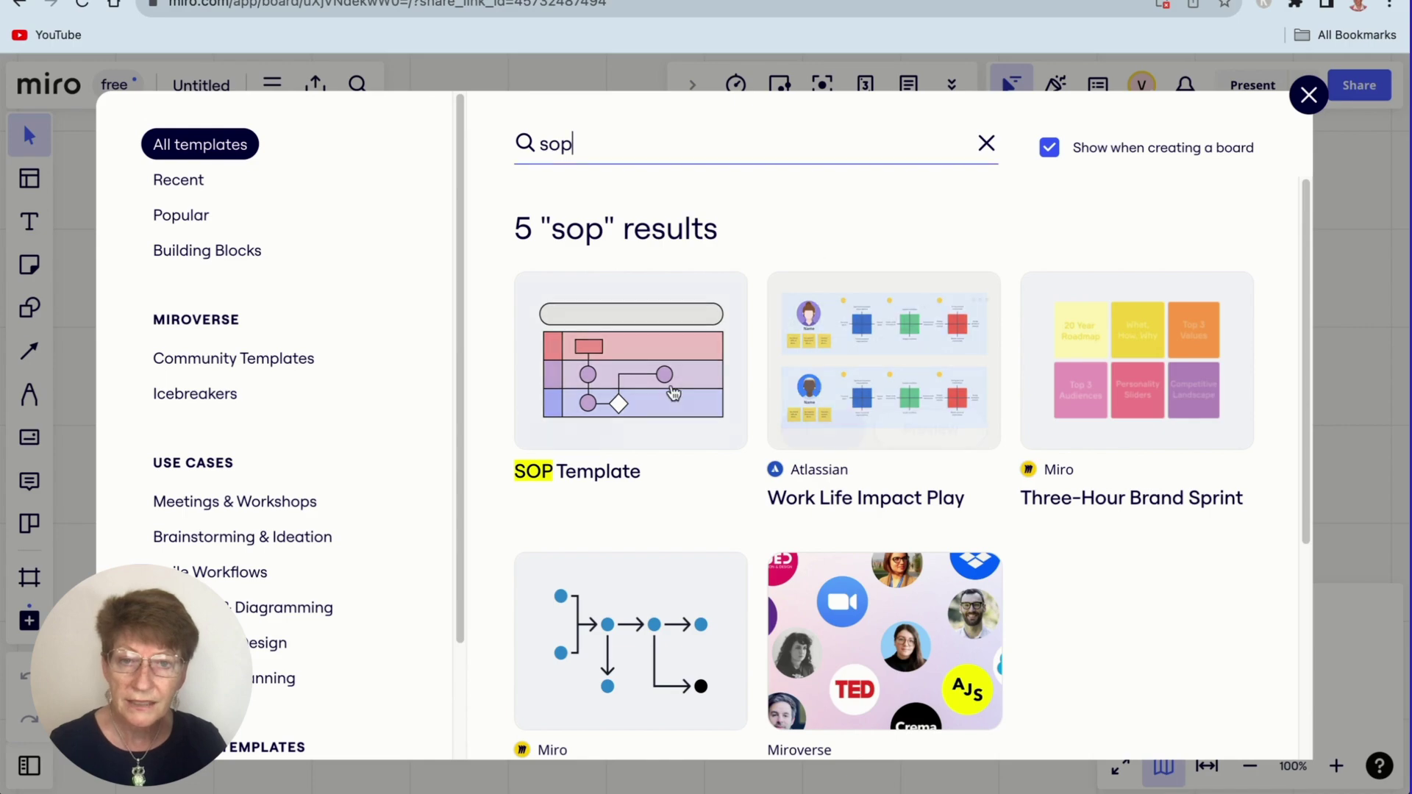
mouse_move(604, 365)
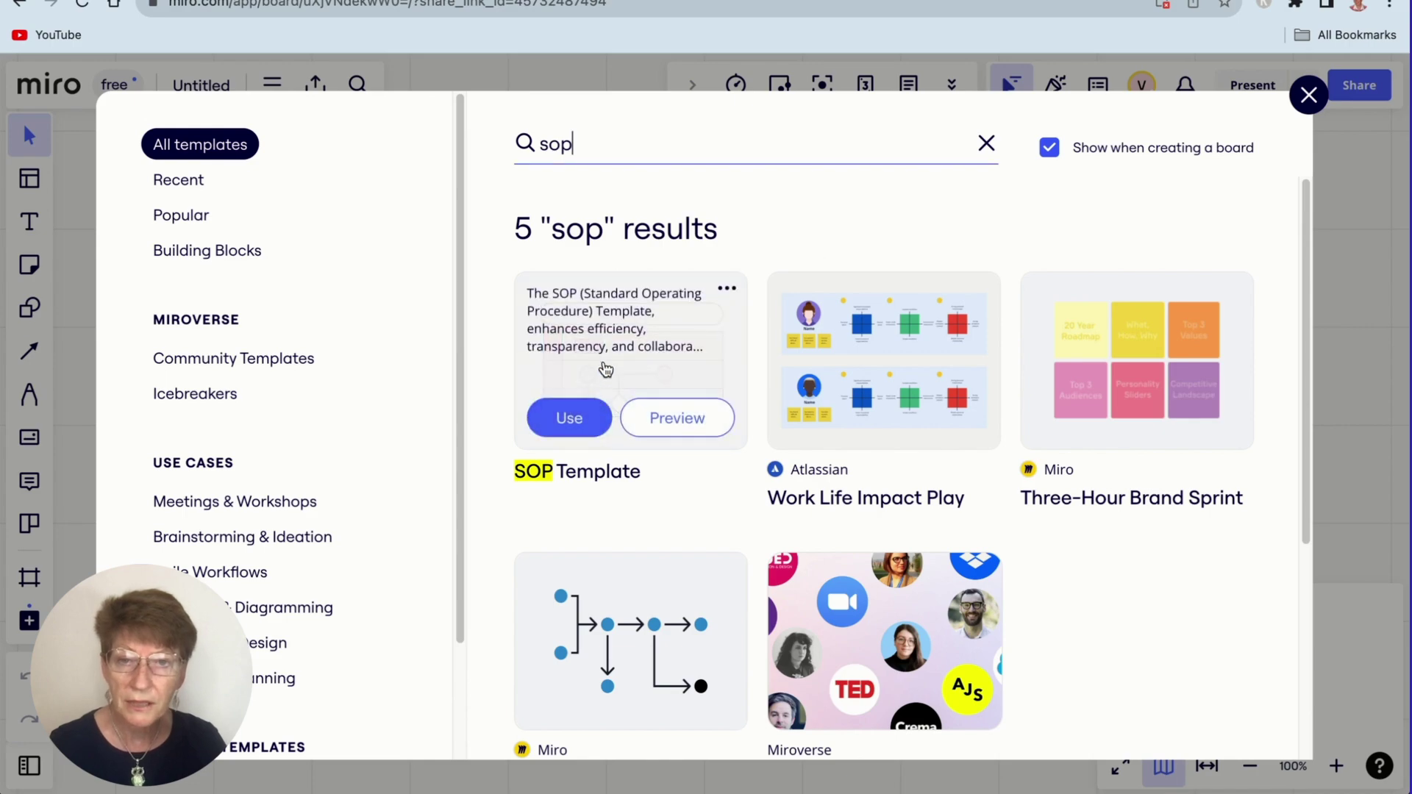
click(578, 421)
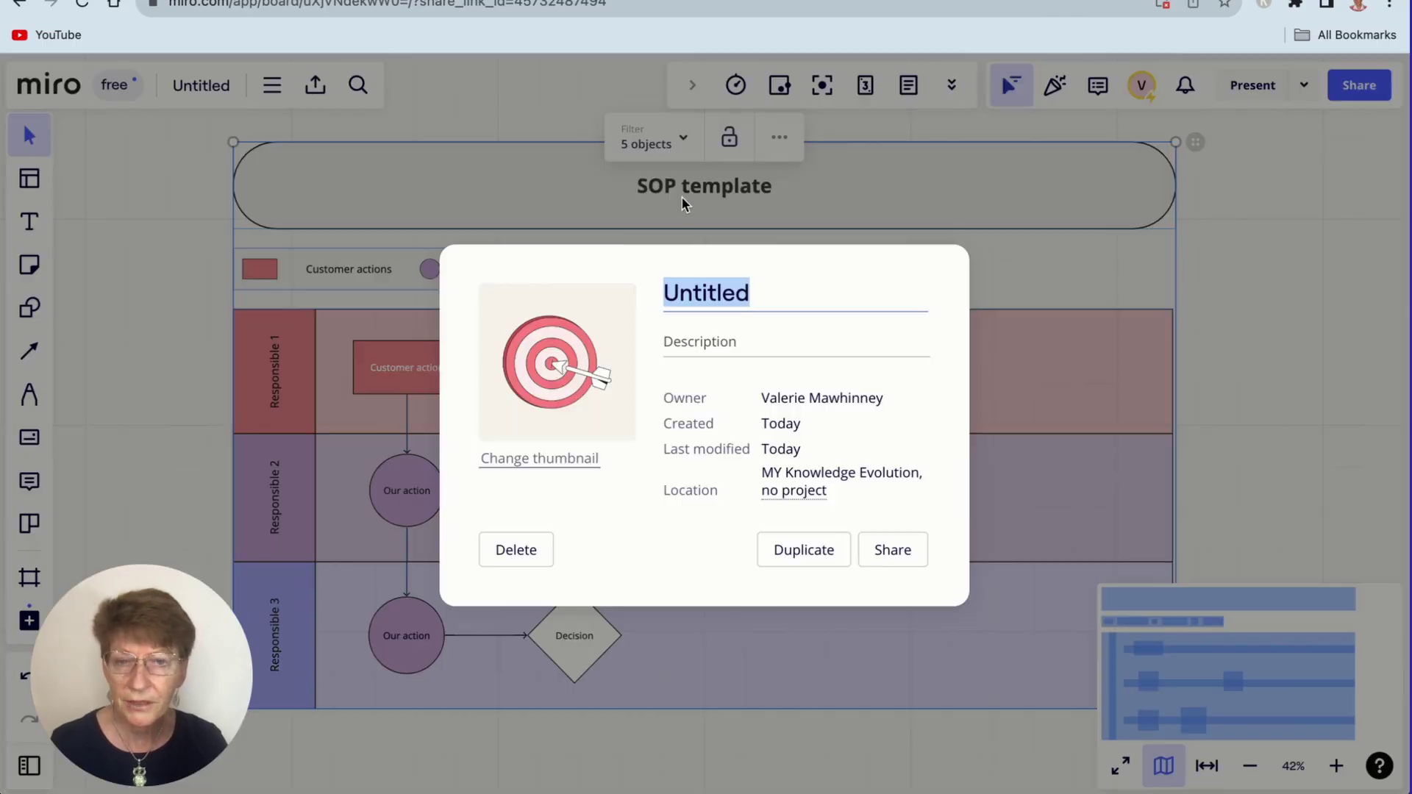
Rename the board to 'MY Grocery Shopping Project'.
text(Grocery Shopping Project)
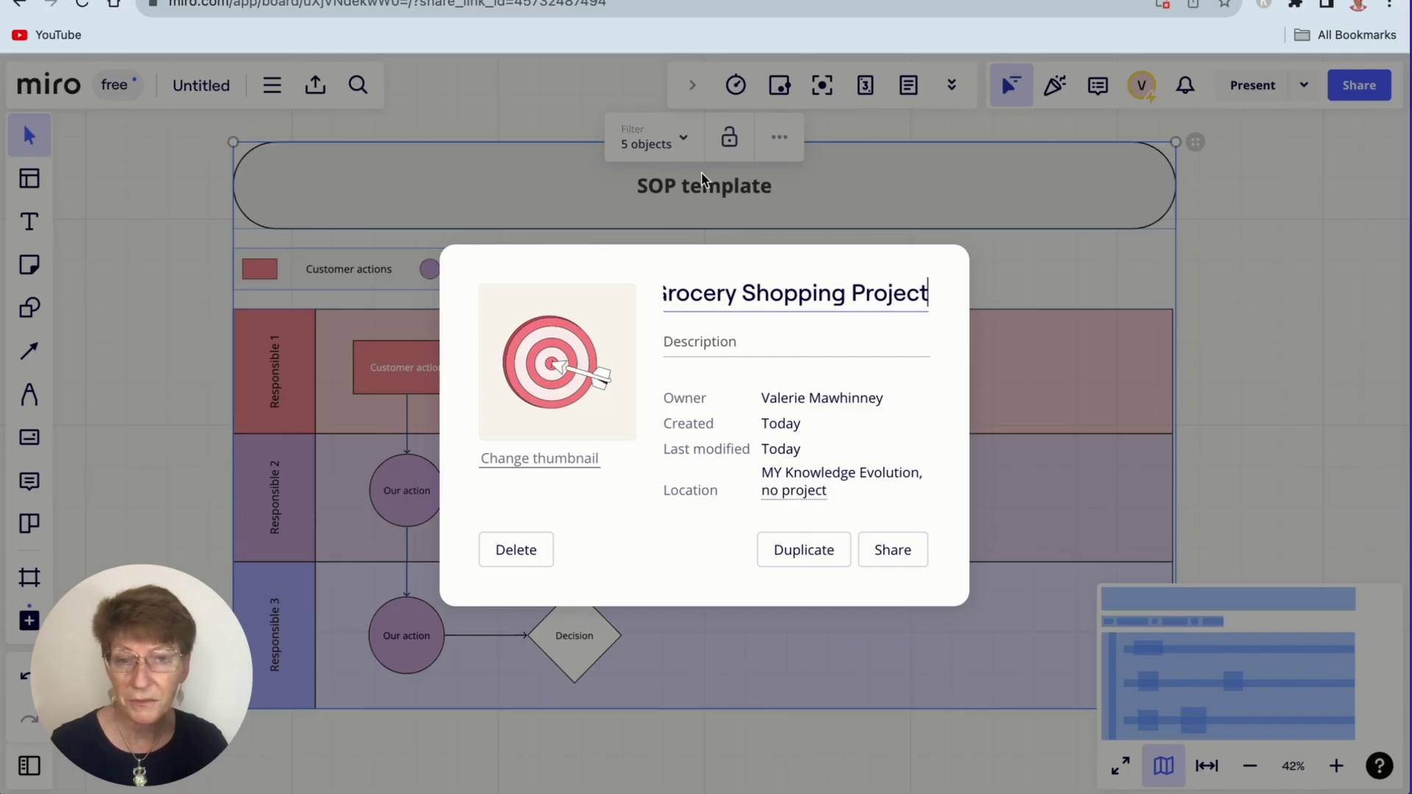
key(Home)
text(MY)
click(1009, 696)
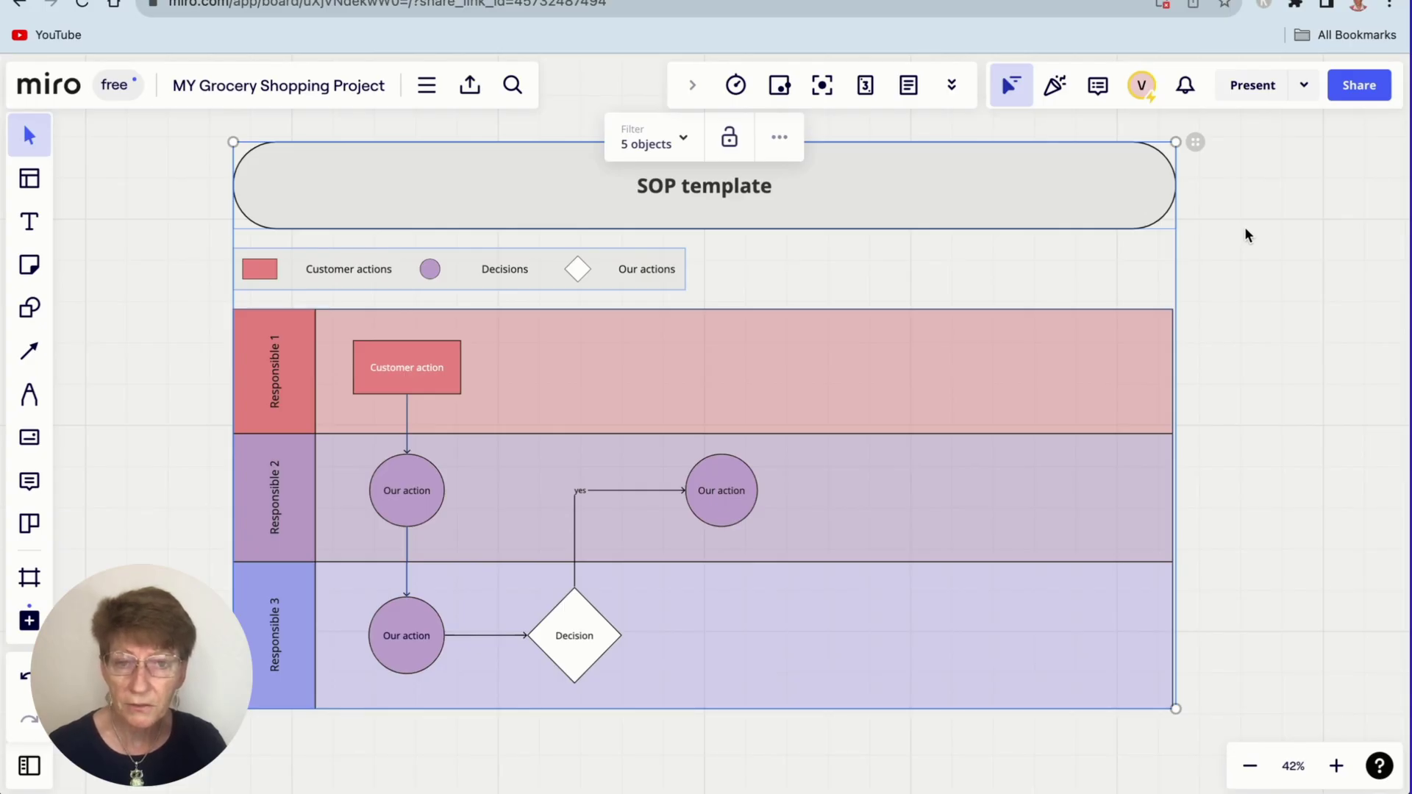
scroll(1245, 227, down, 5)
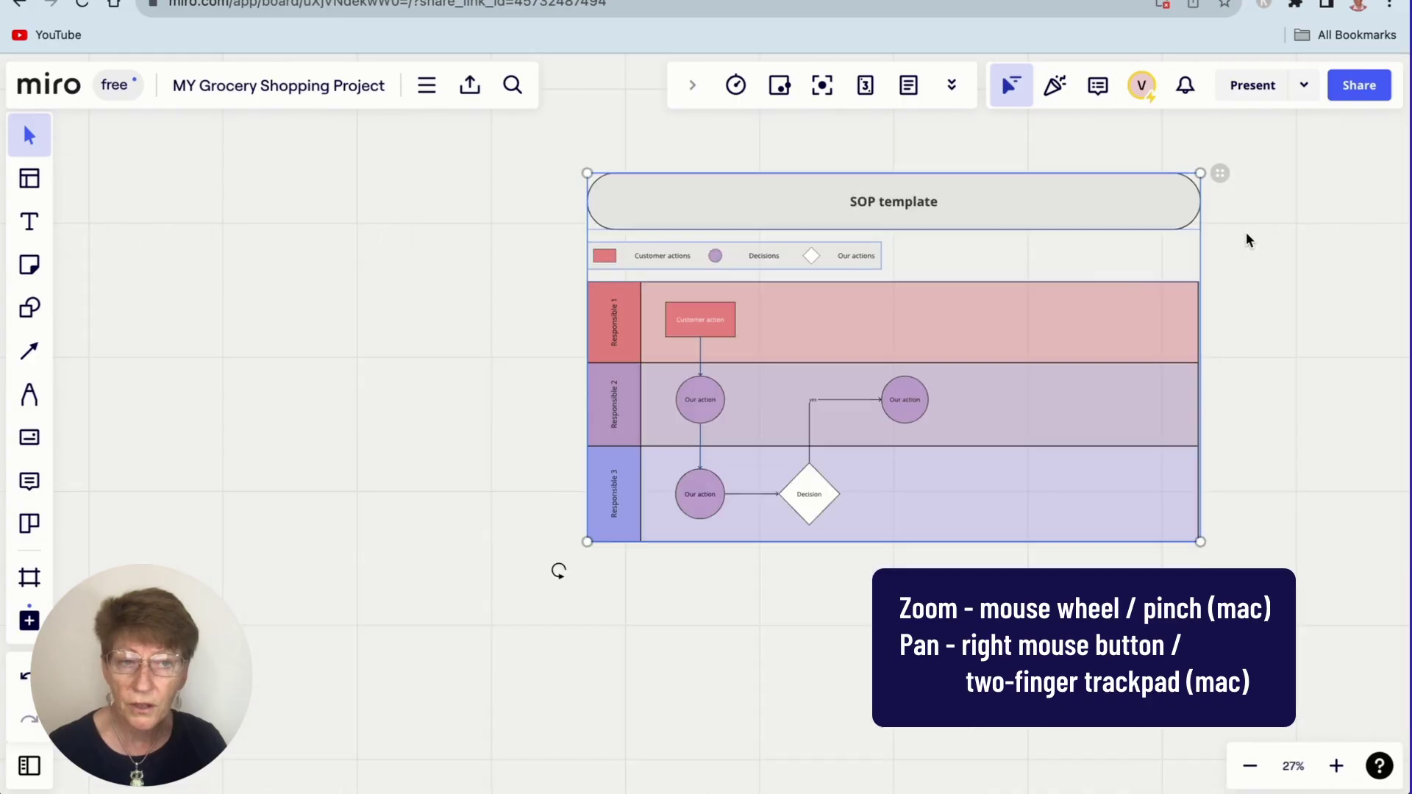
scroll(1247, 237, up, 4)
scroll(1245, 237, down, 2)
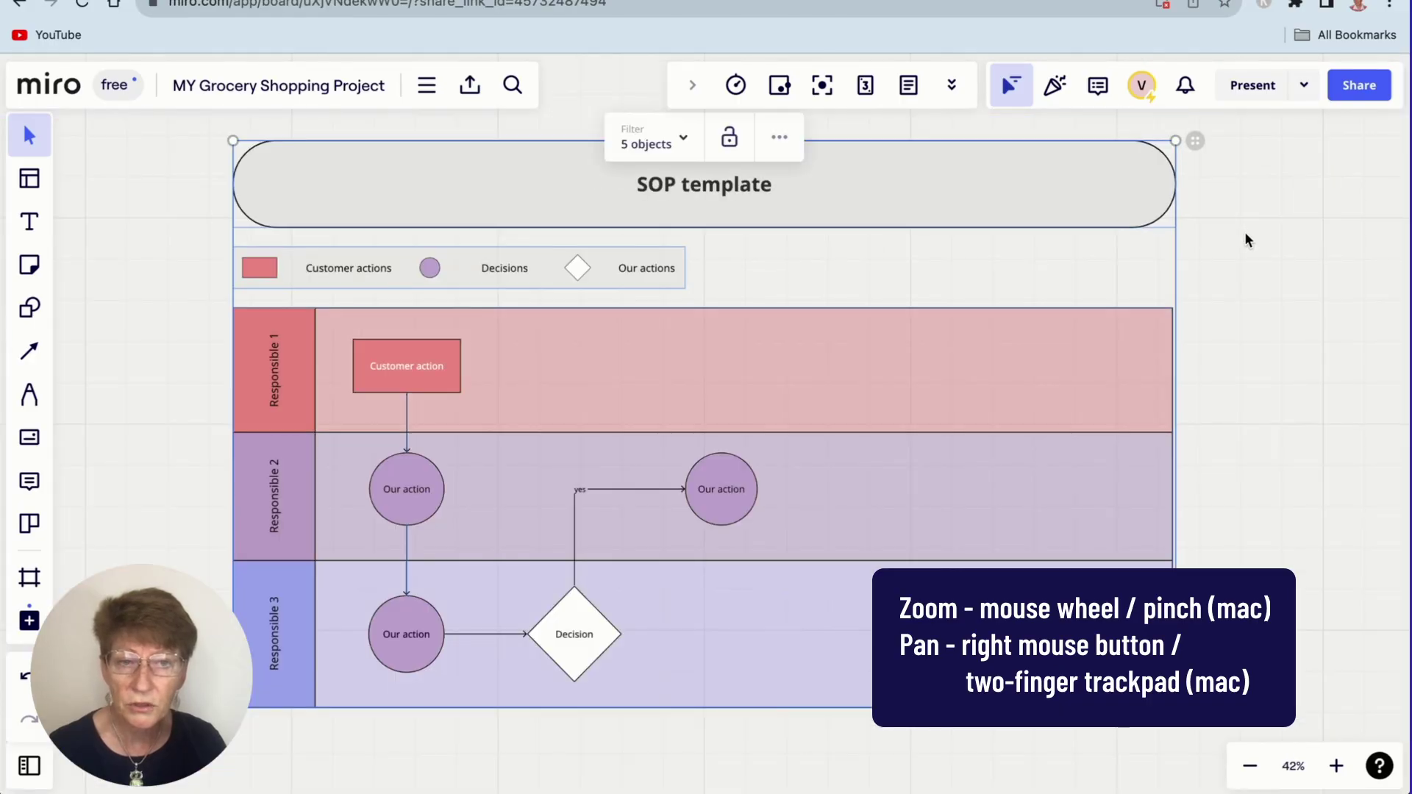
scroll(1246, 233, down, 2)
scroll(1245, 234, up, 2)
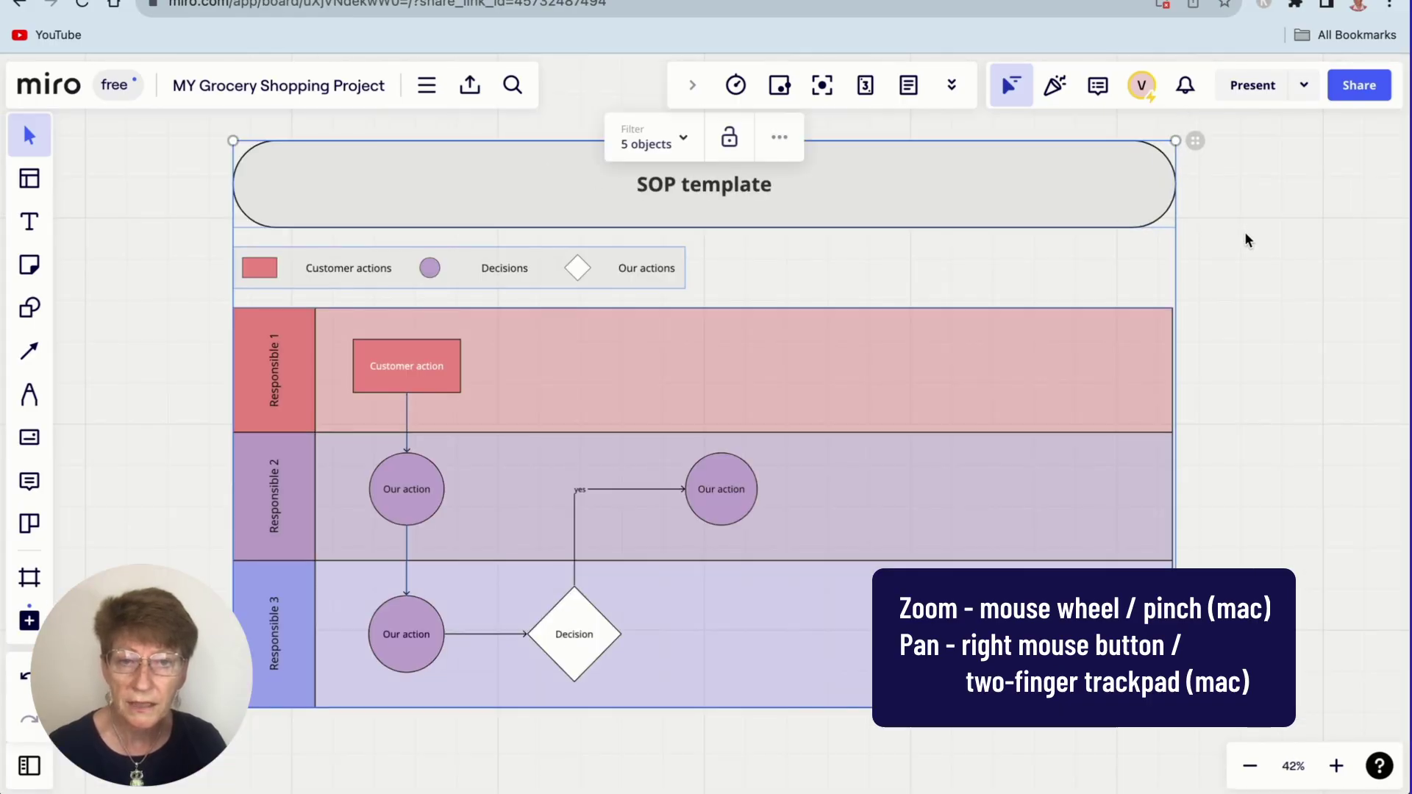
drag(1250, 235, 1277, 247)
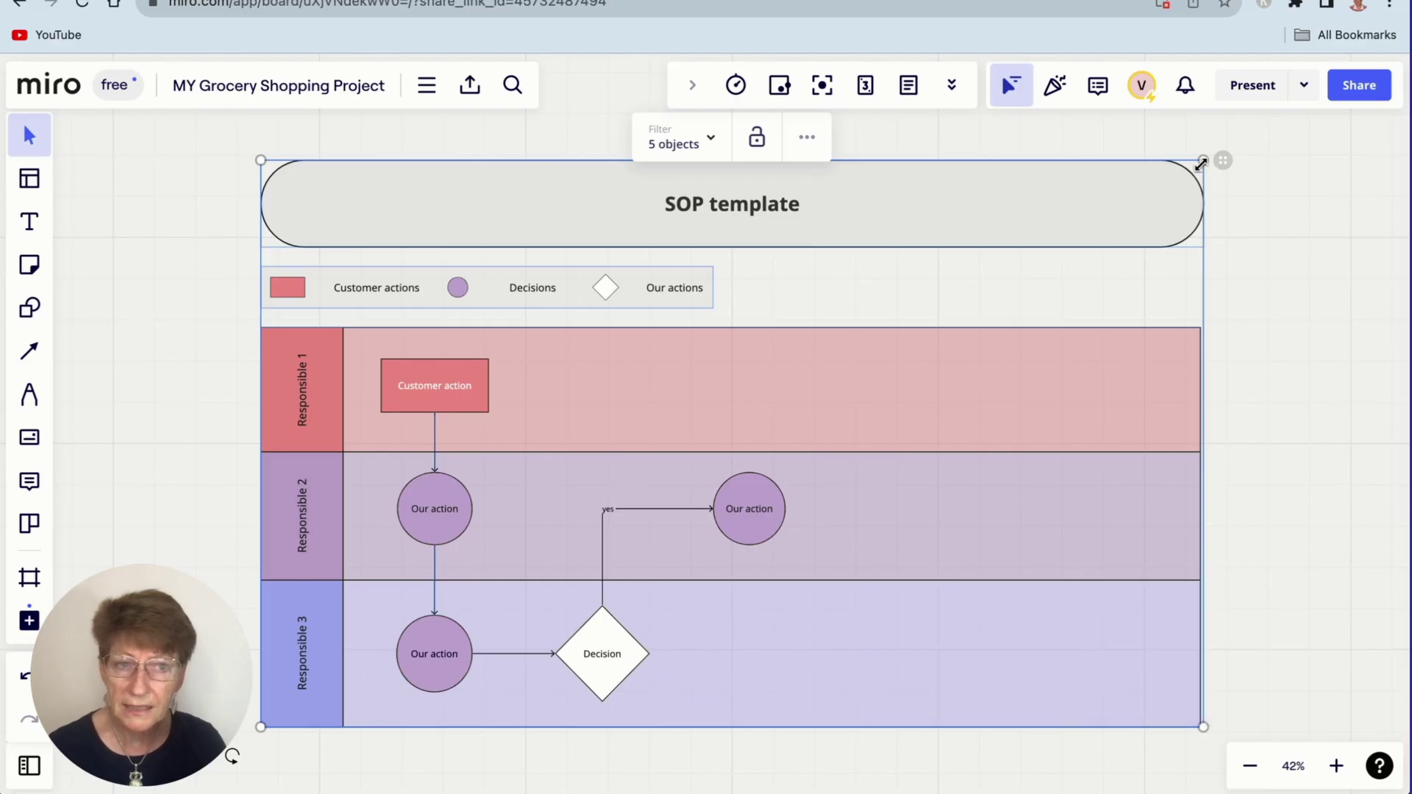
Delete the SOP title banner and the four legend items above the swimlanes.
click(1275, 292)
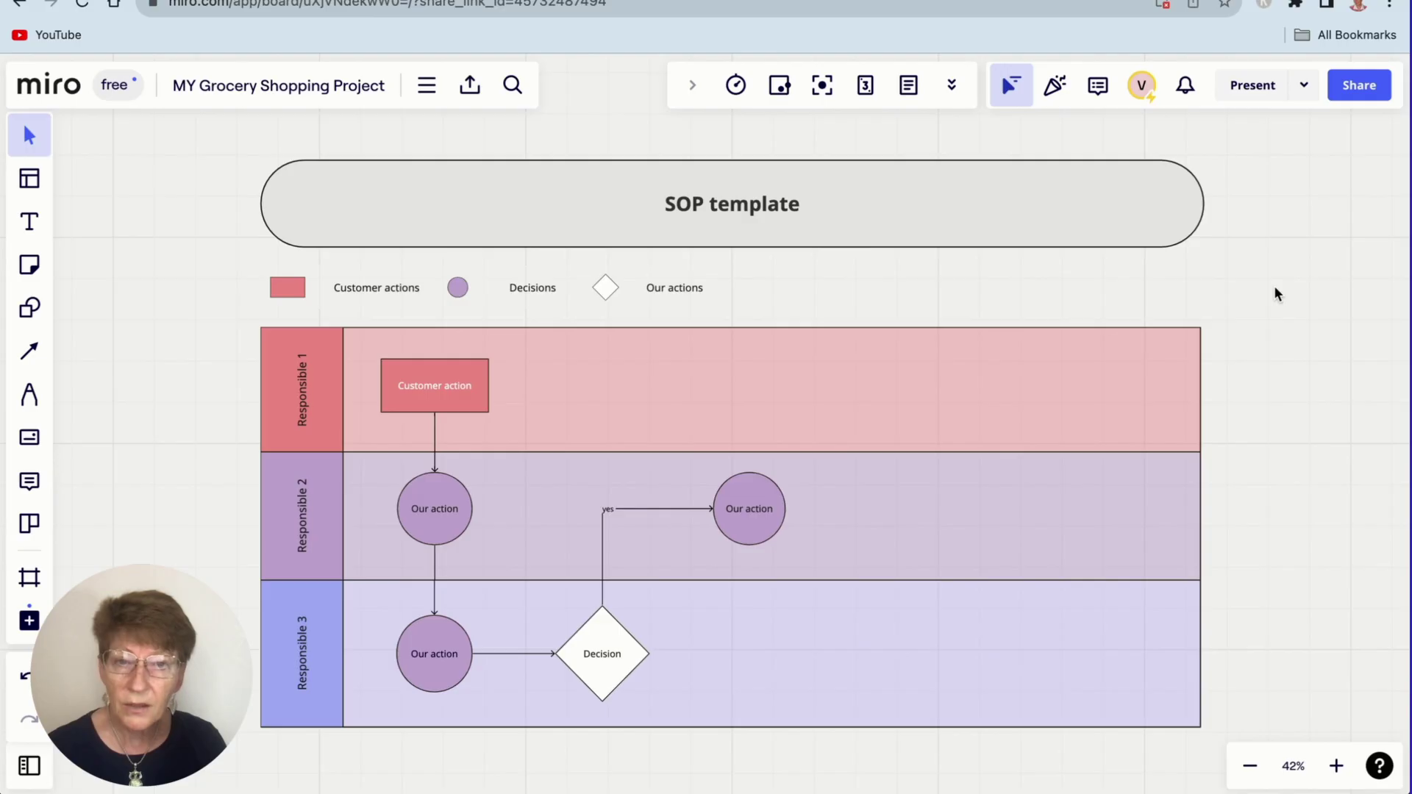
click(1065, 229)
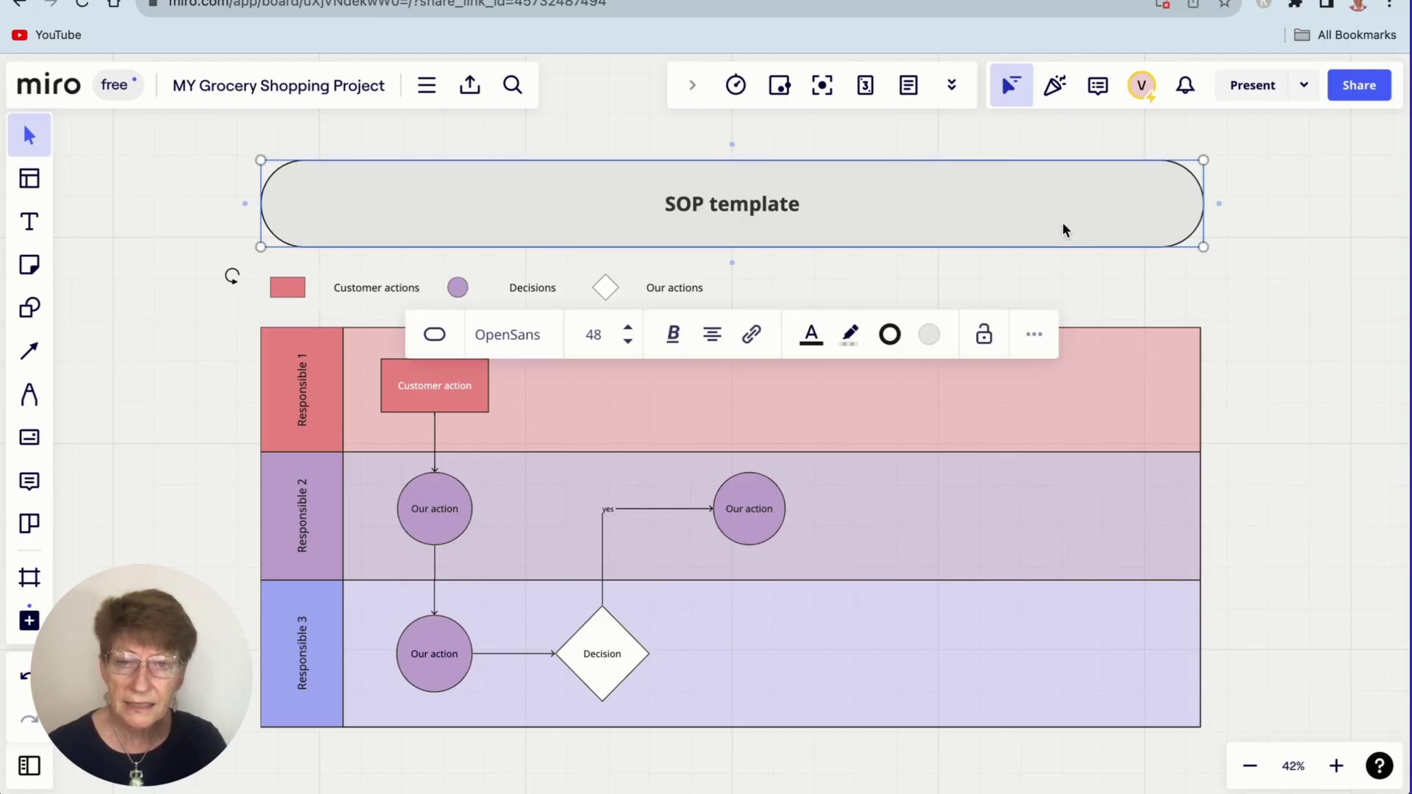
key(Delete)
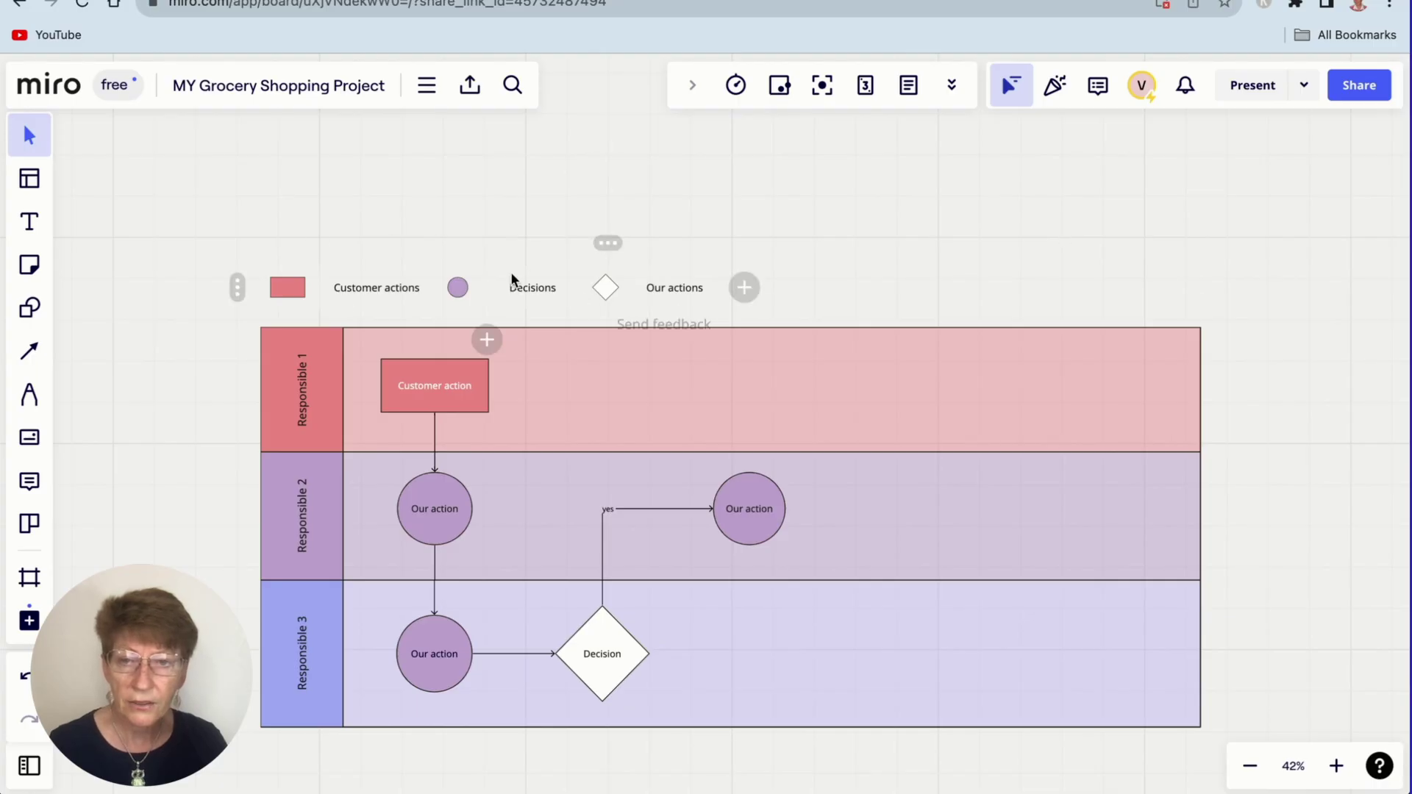
drag(222, 245, 756, 313)
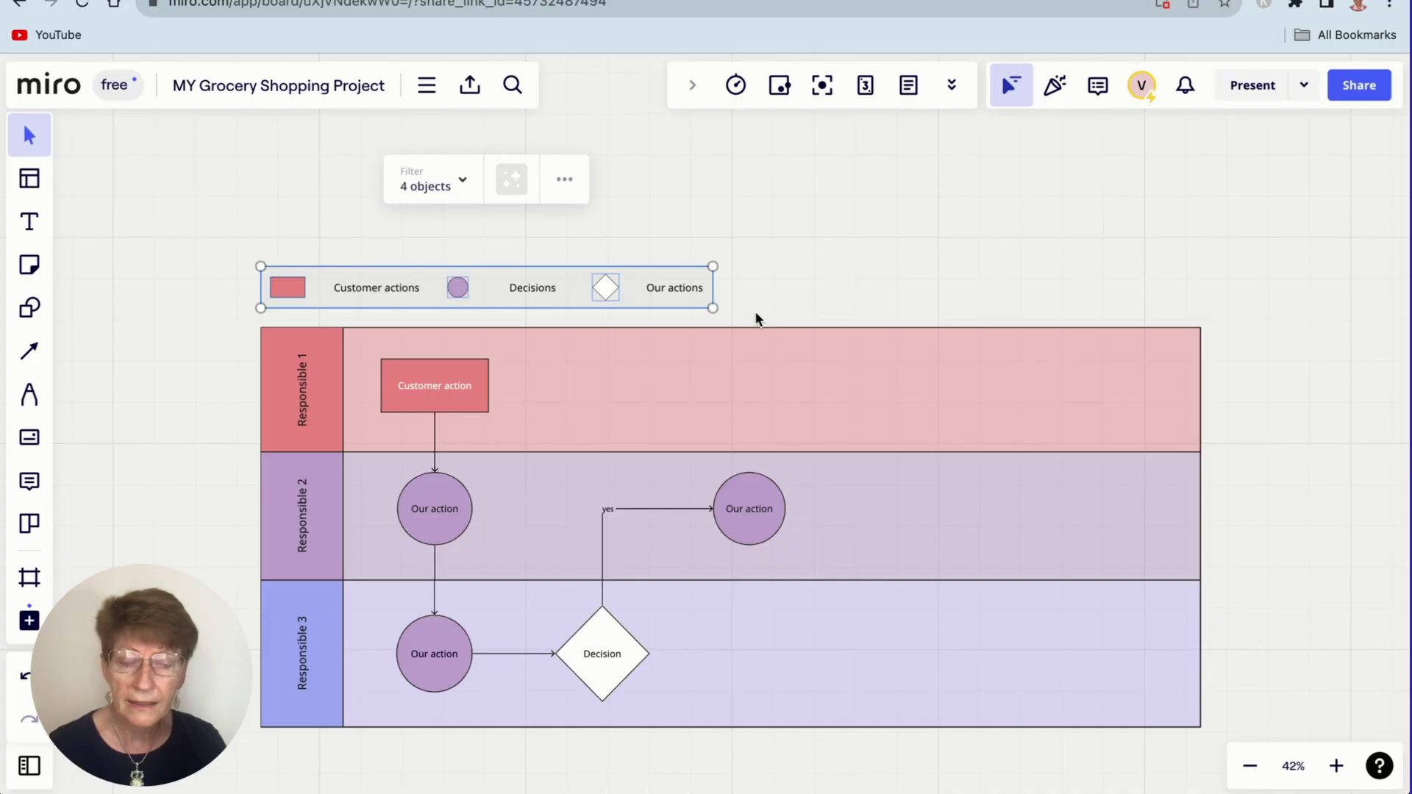
key(Delete)
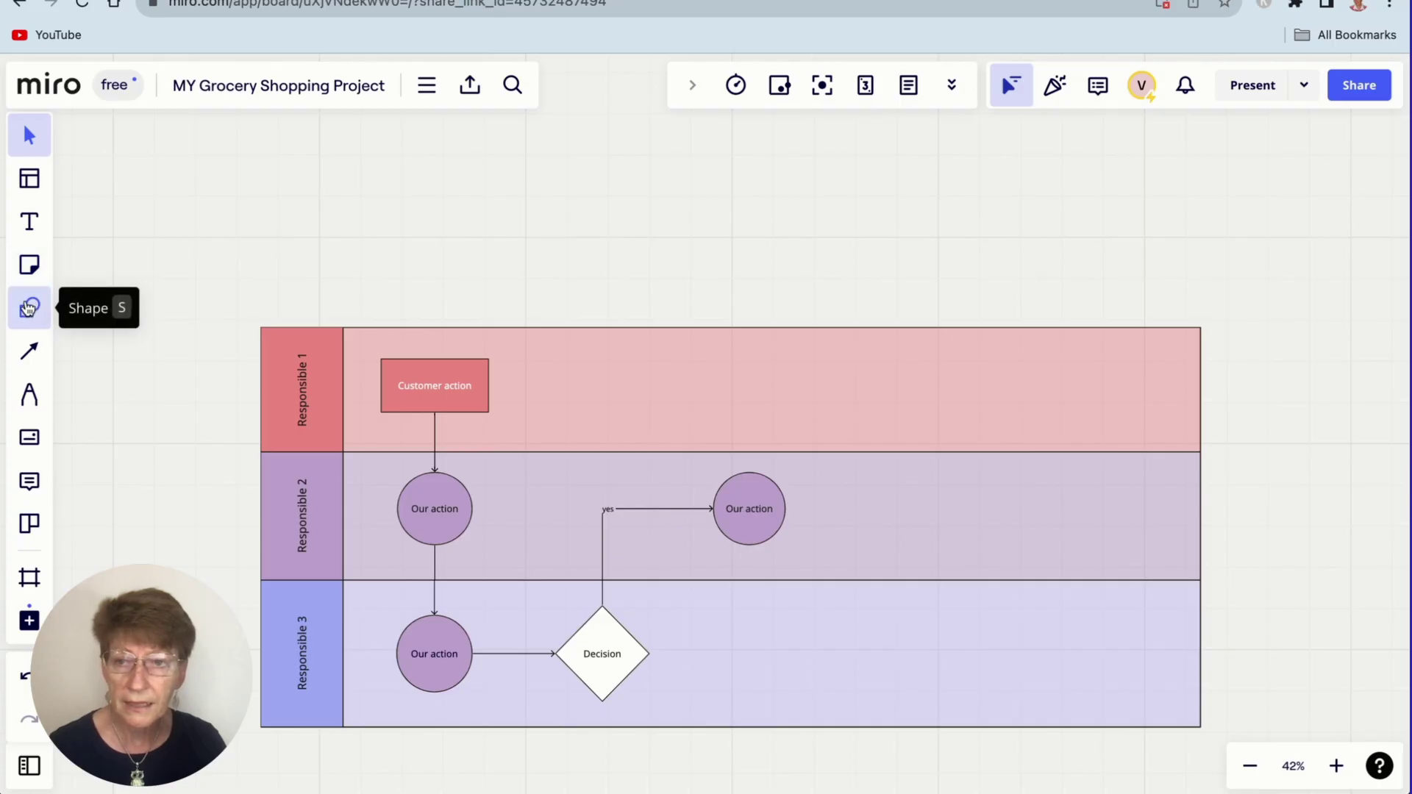
Drag Process, Decision, Terminator, Connector and Summing junction shapes from the Flowchart library above the lanes.
click(28, 309)
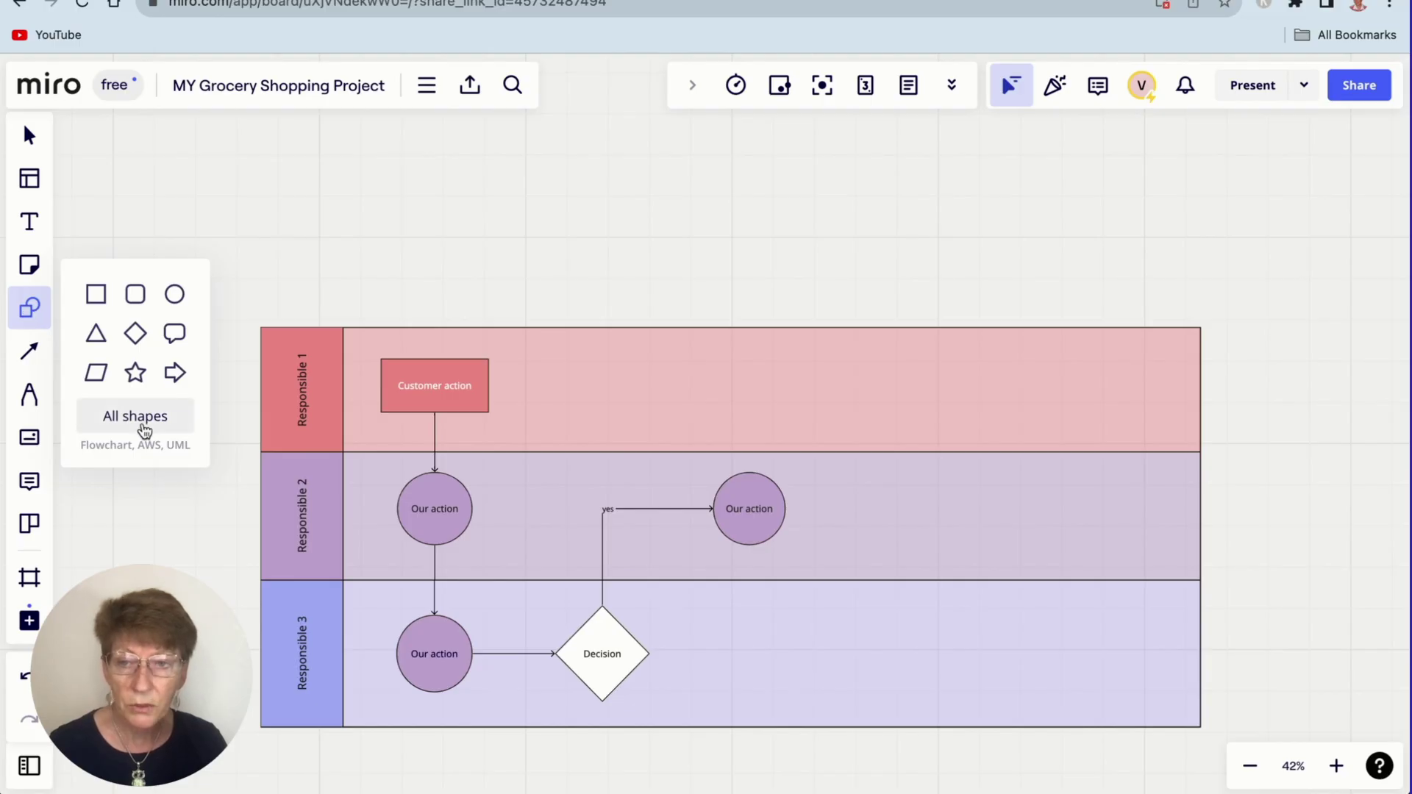
click(139, 419)
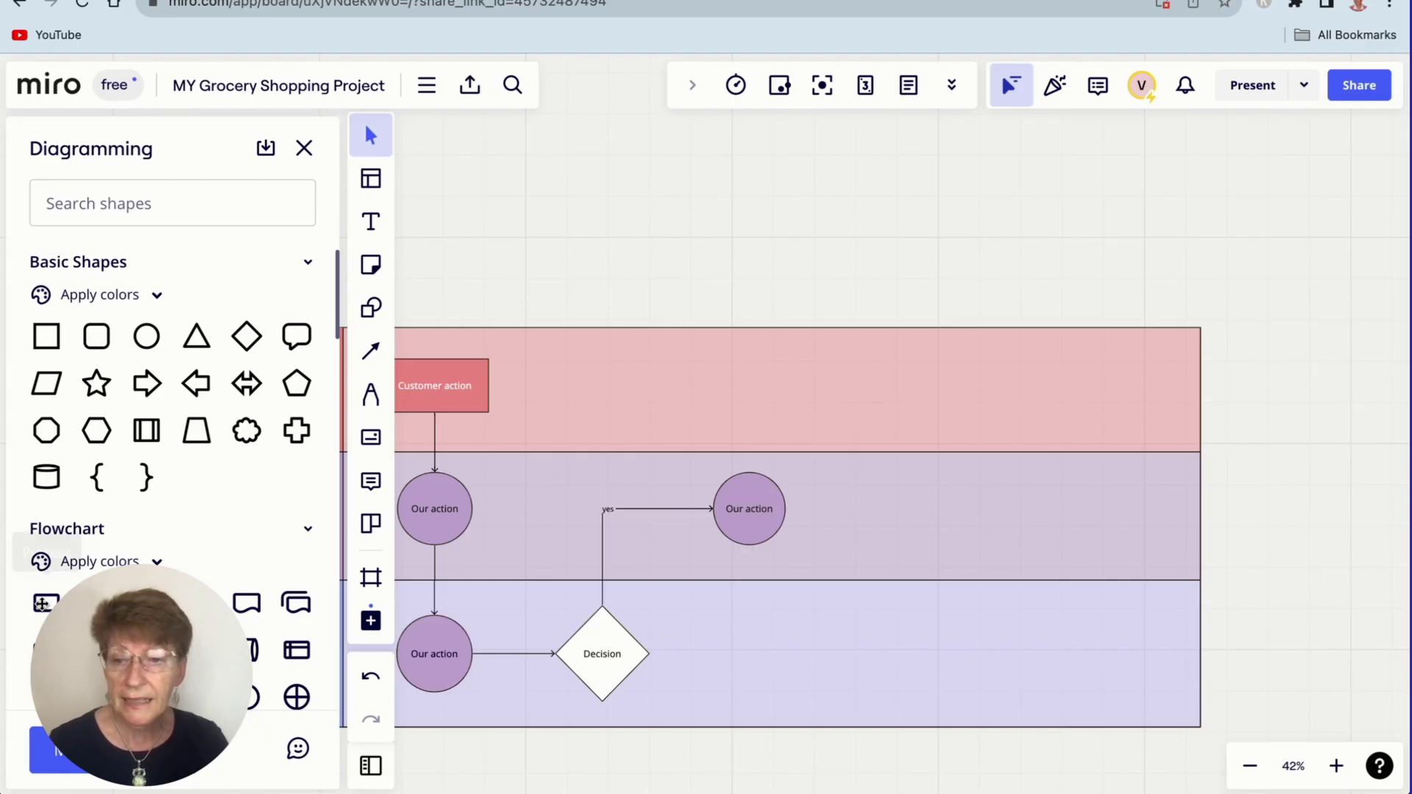
drag(45, 604, 444, 288)
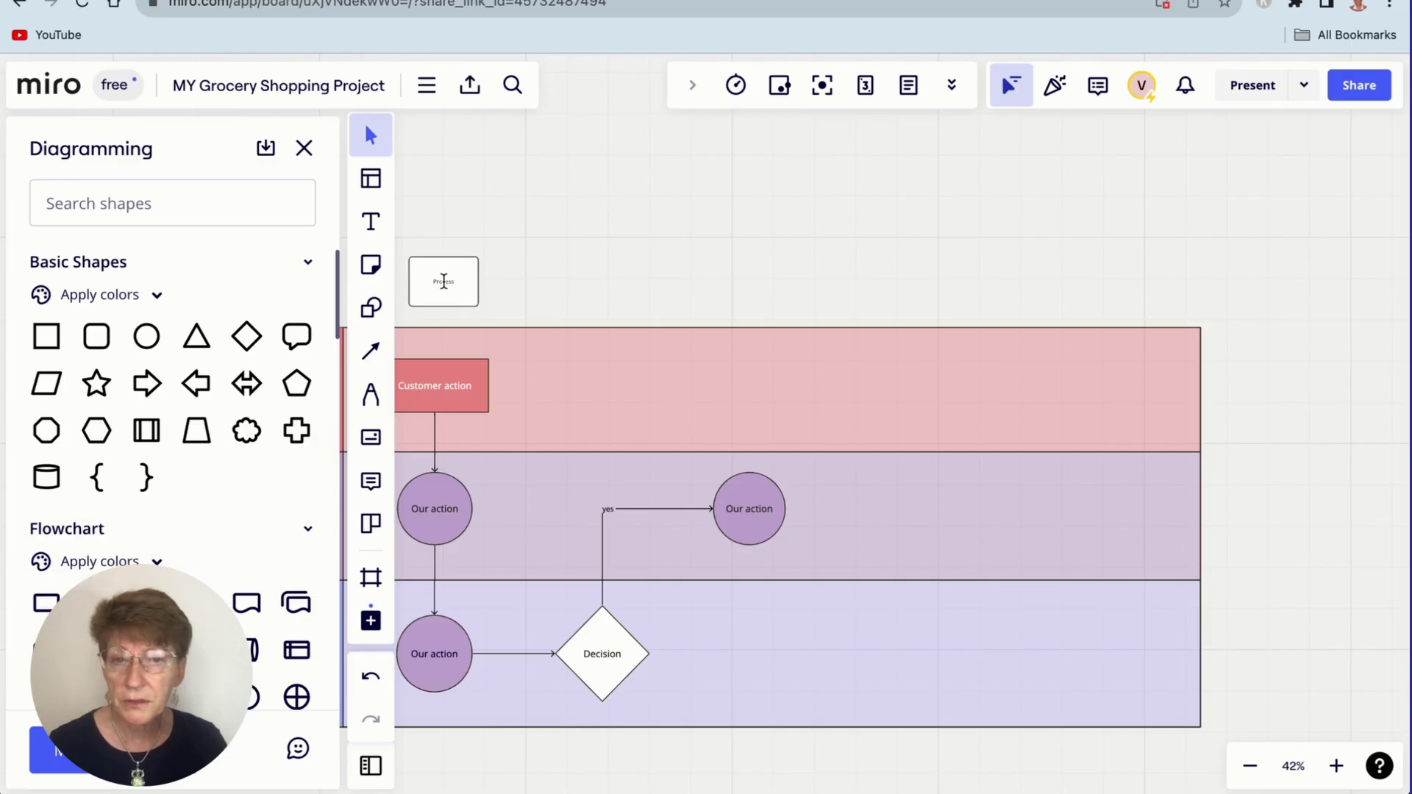
drag(95, 603, 557, 289)
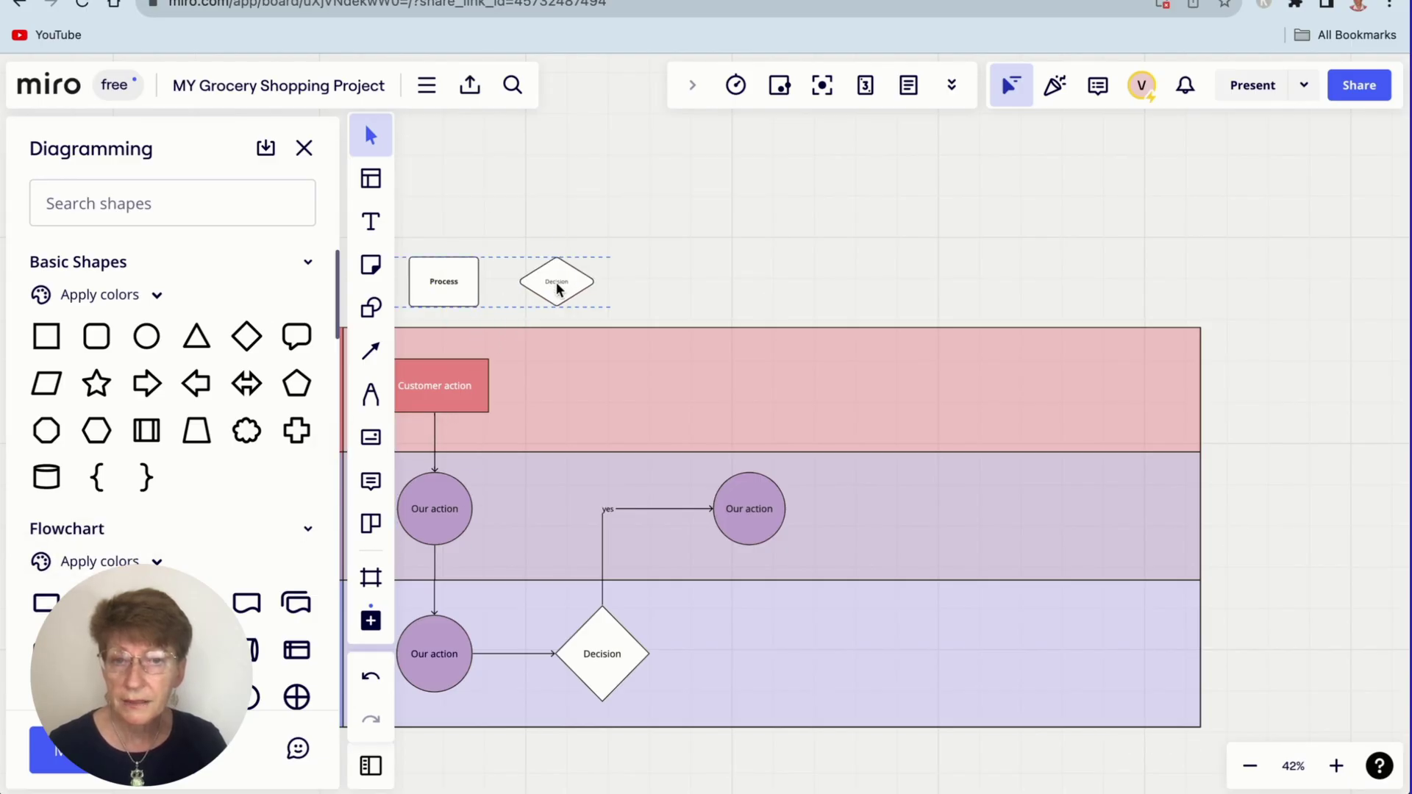
drag(45, 603, 654, 287)
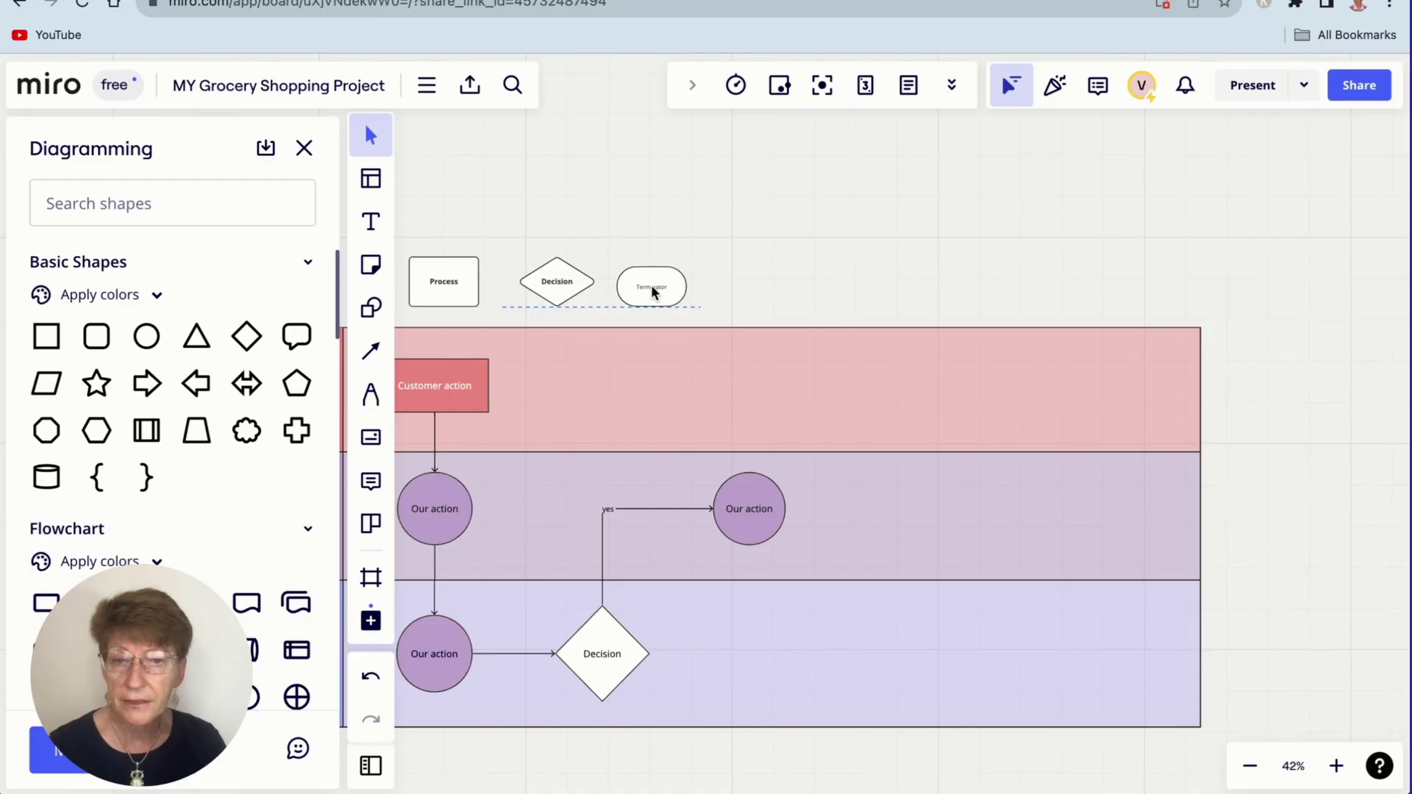
drag(250, 651, 772, 286)
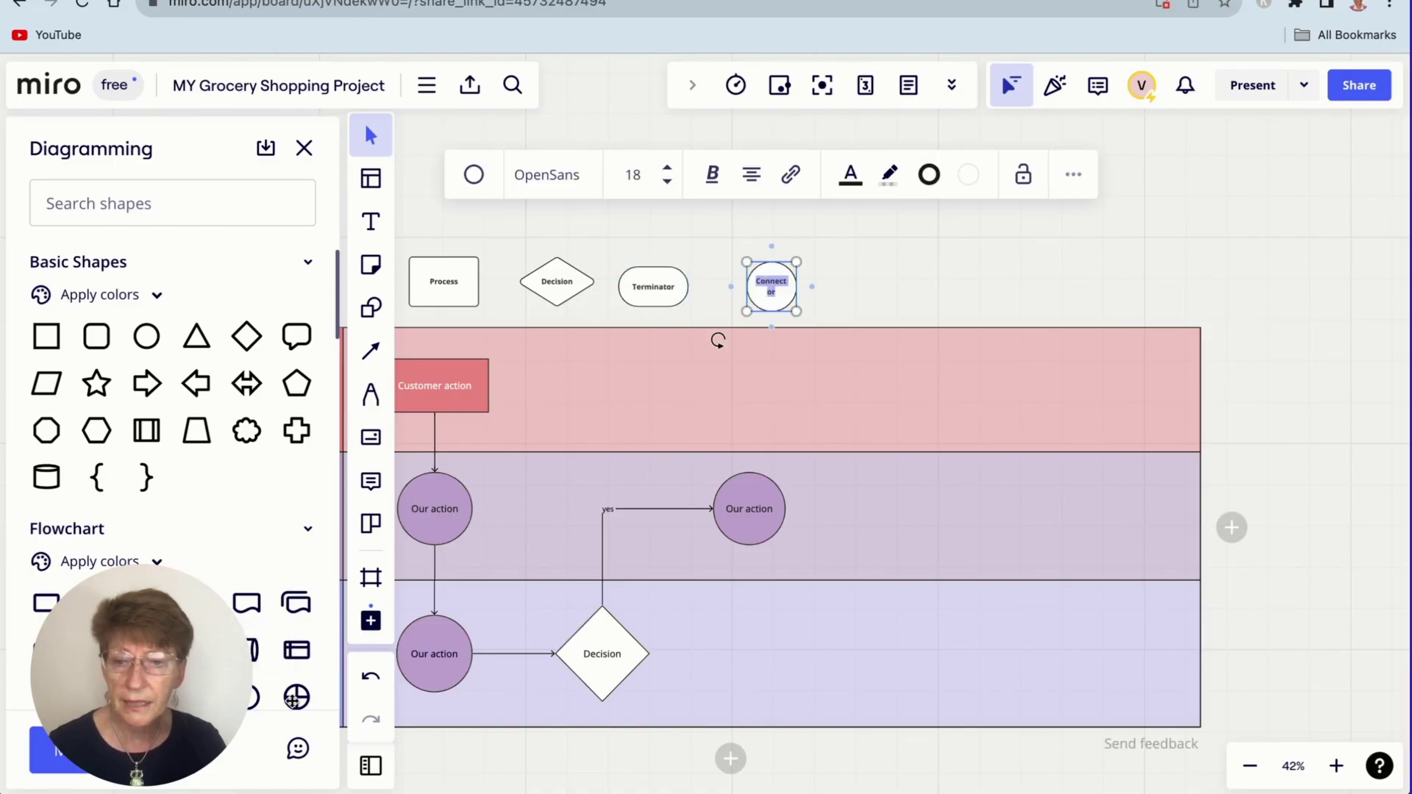
drag(297, 697, 865, 292)
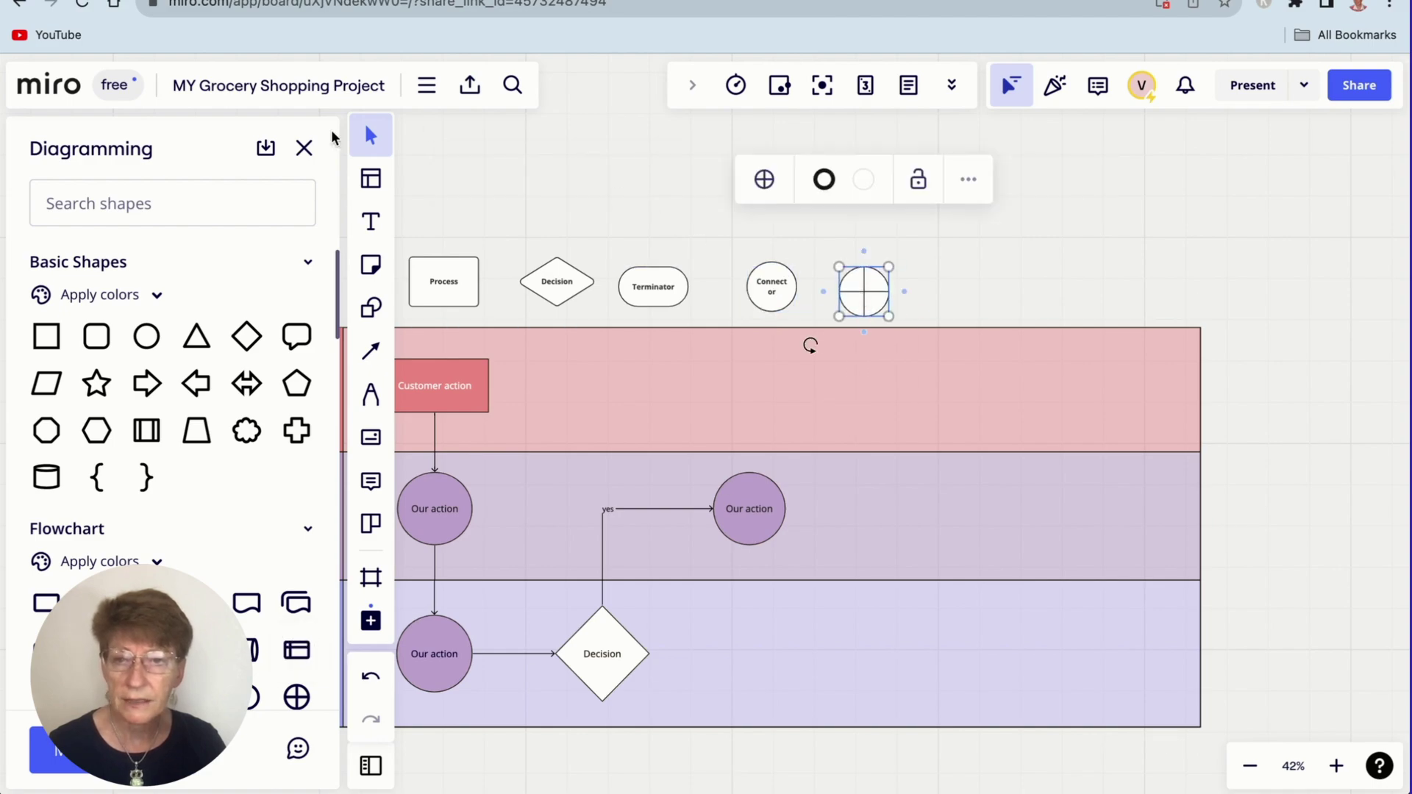
click(304, 148)
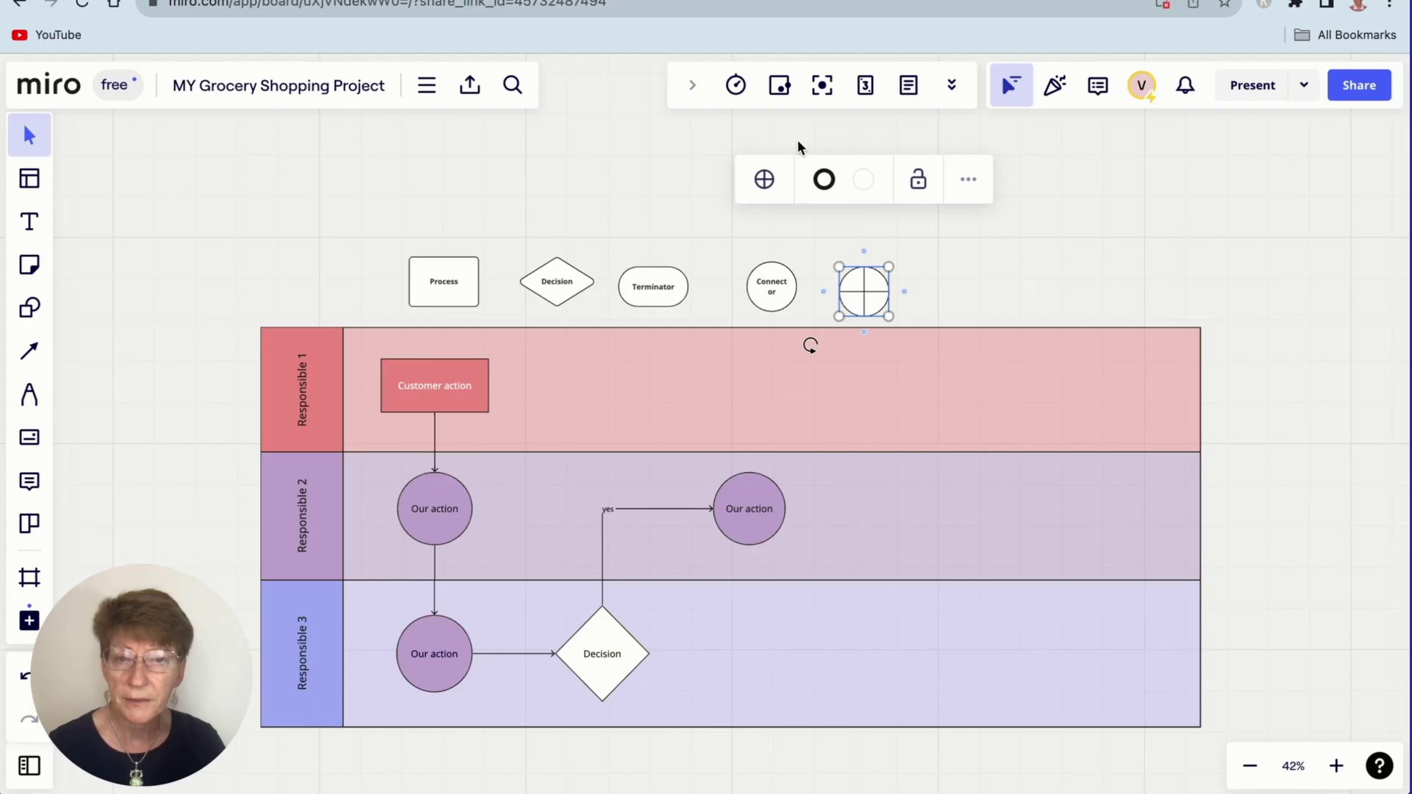
Delete the sample action boxes, circles, Decision diamond and their connectors from the lanes.
click(424, 388)
key(Delete)
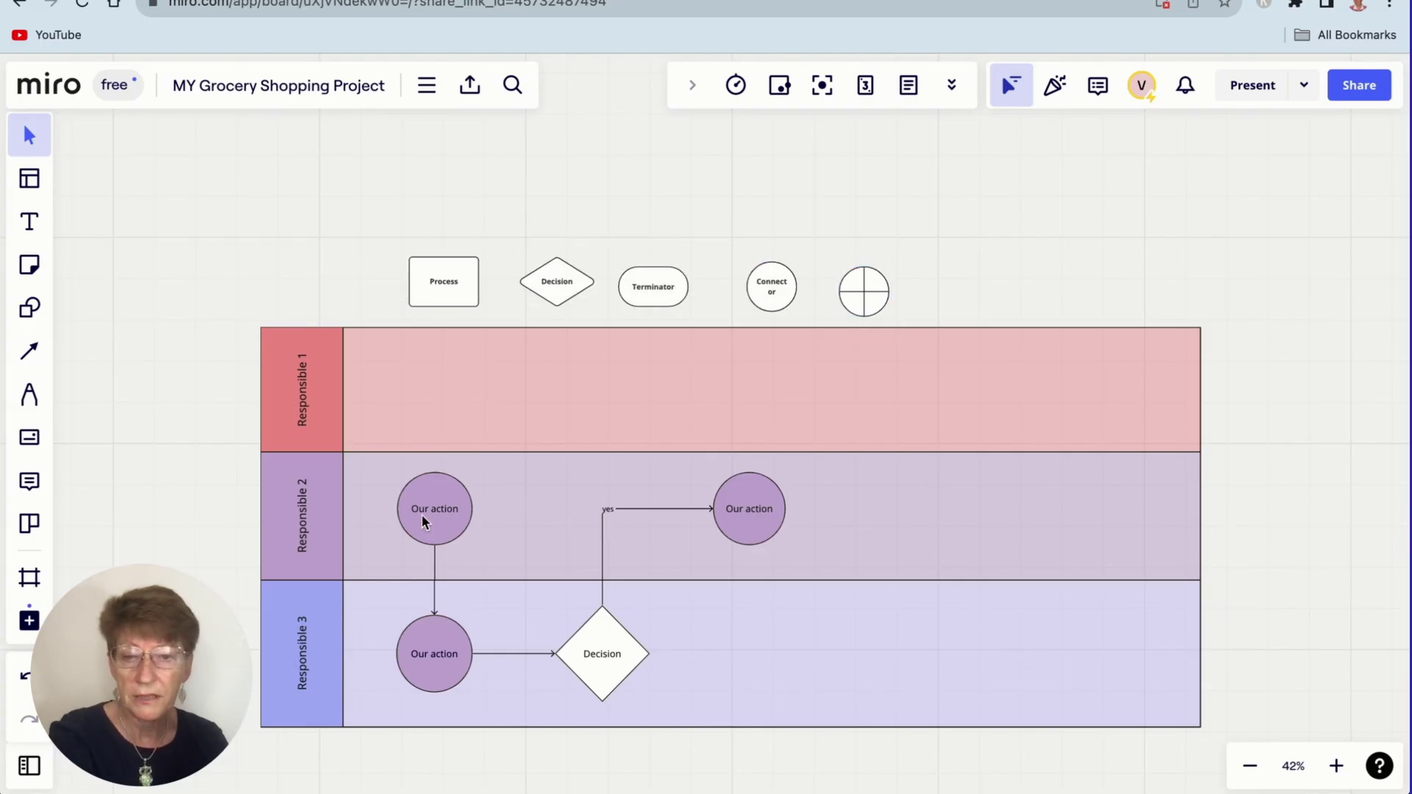
click(424, 529)
key(Delete)
click(454, 648)
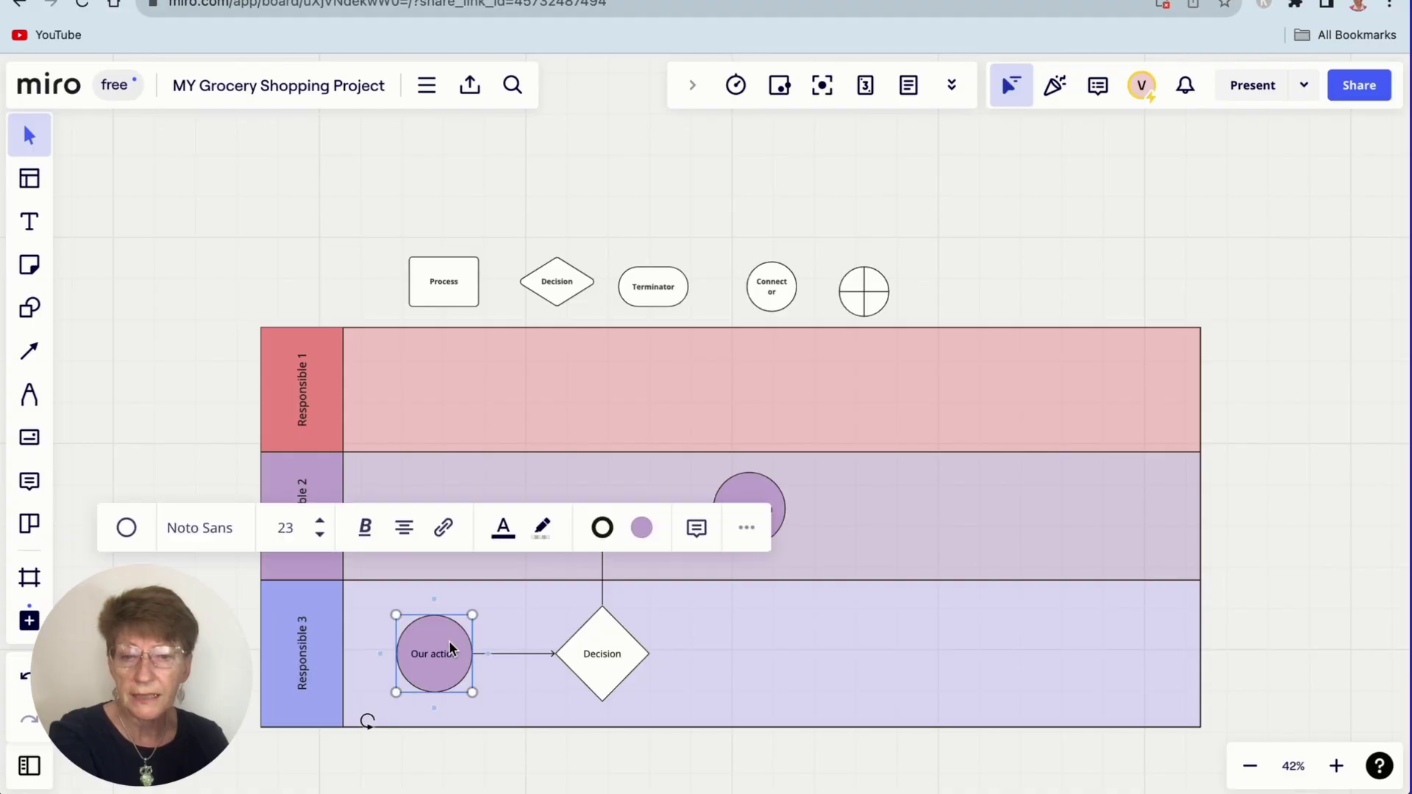
key(Delete)
click(594, 657)
key(Delete)
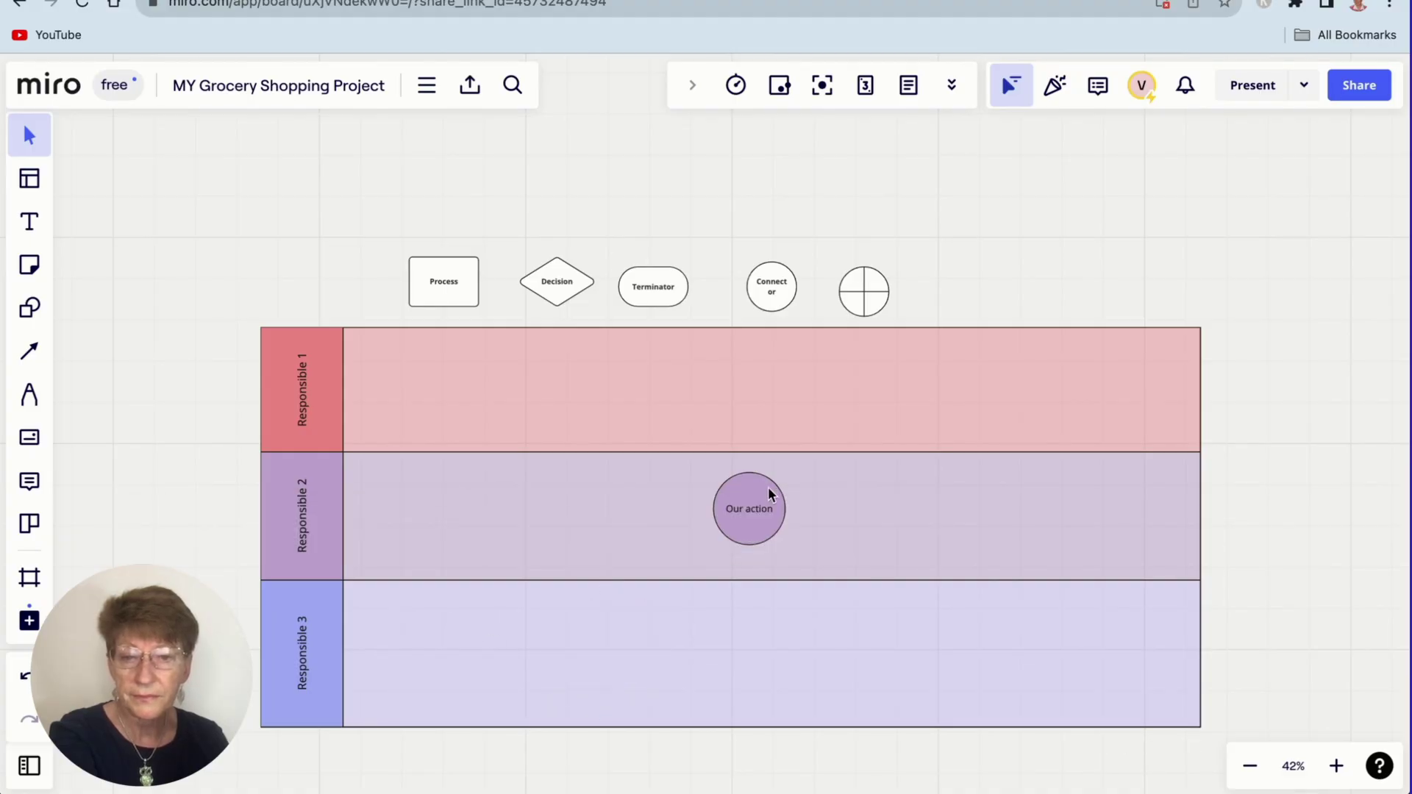
click(765, 507)
key(Delete)
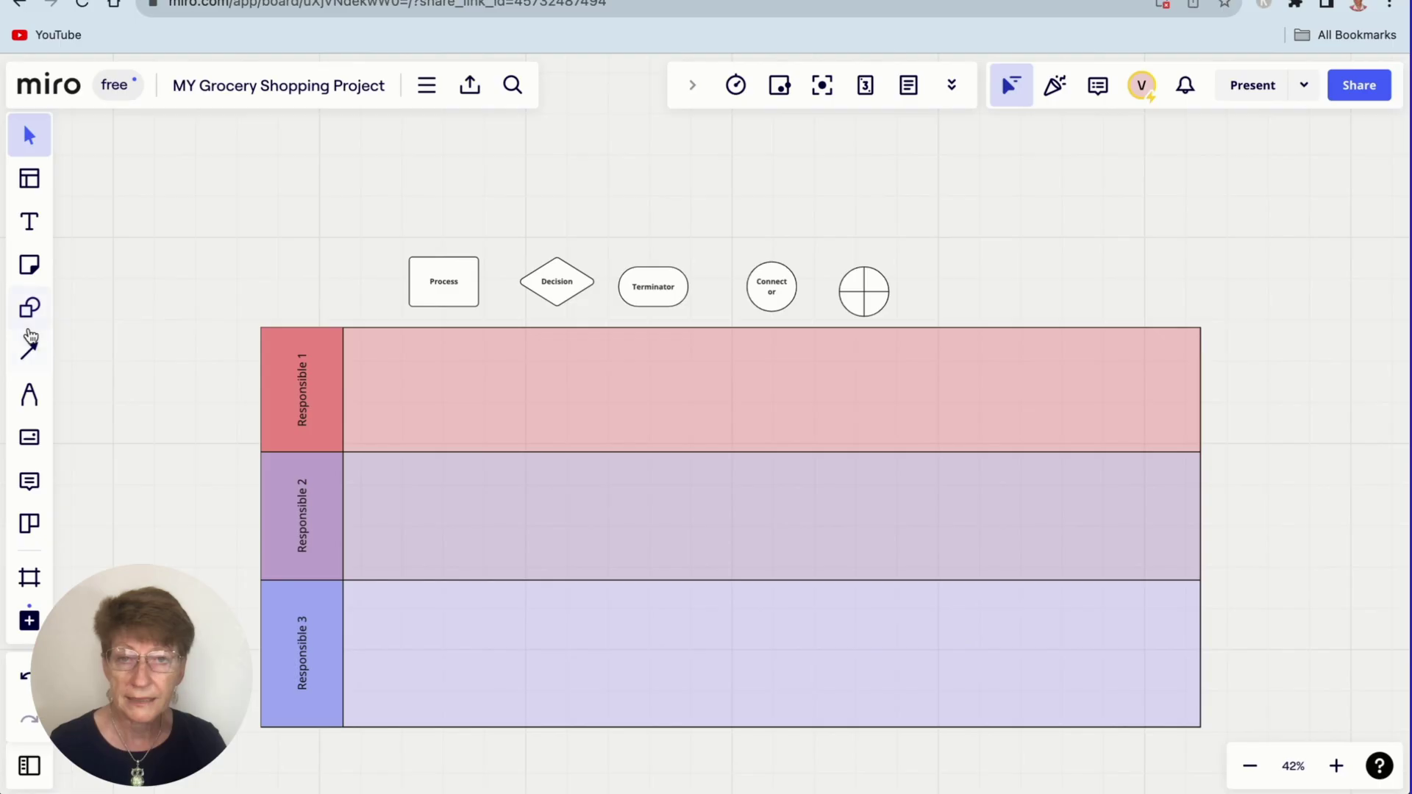
Set the swimlane table's cell resize to Manual.
click(376, 335)
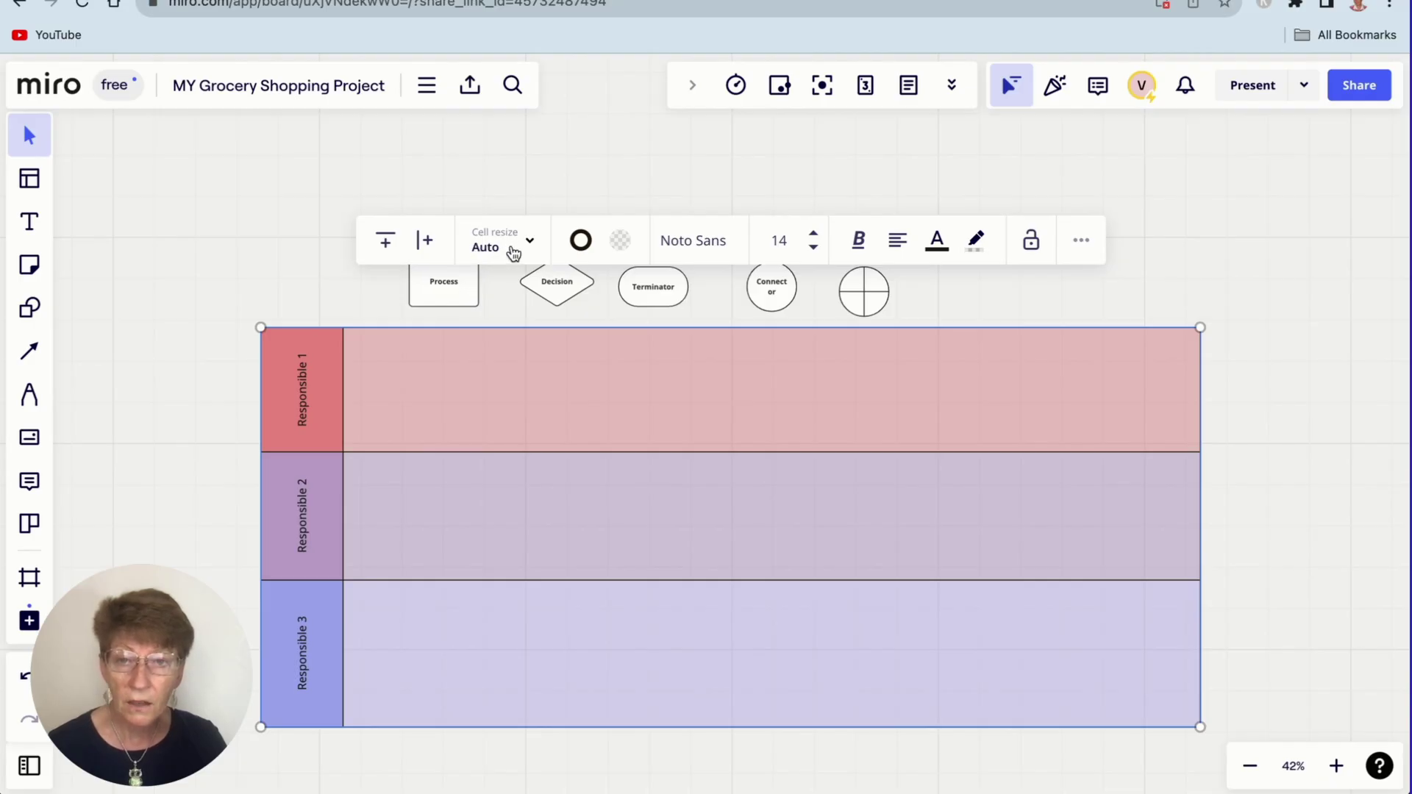
click(529, 242)
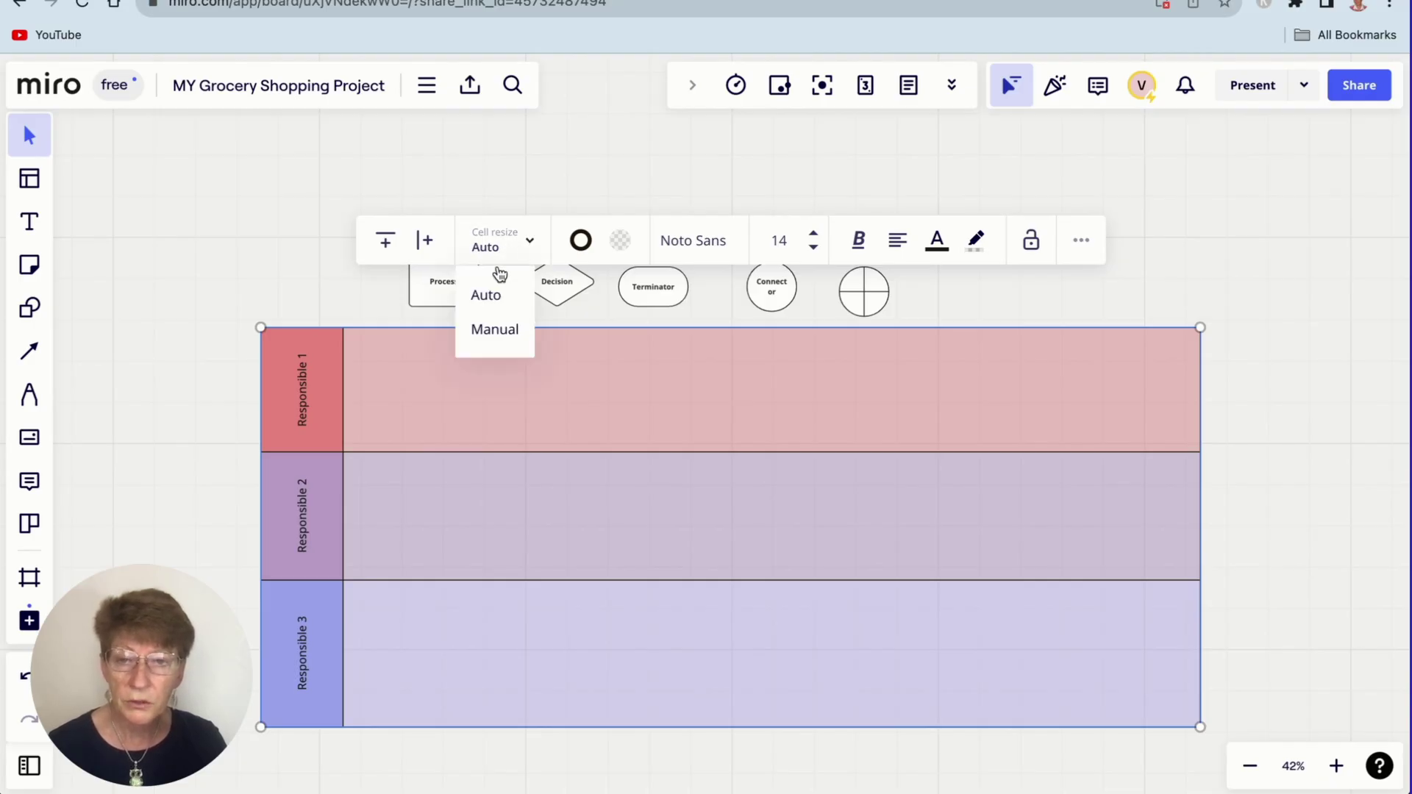
click(494, 330)
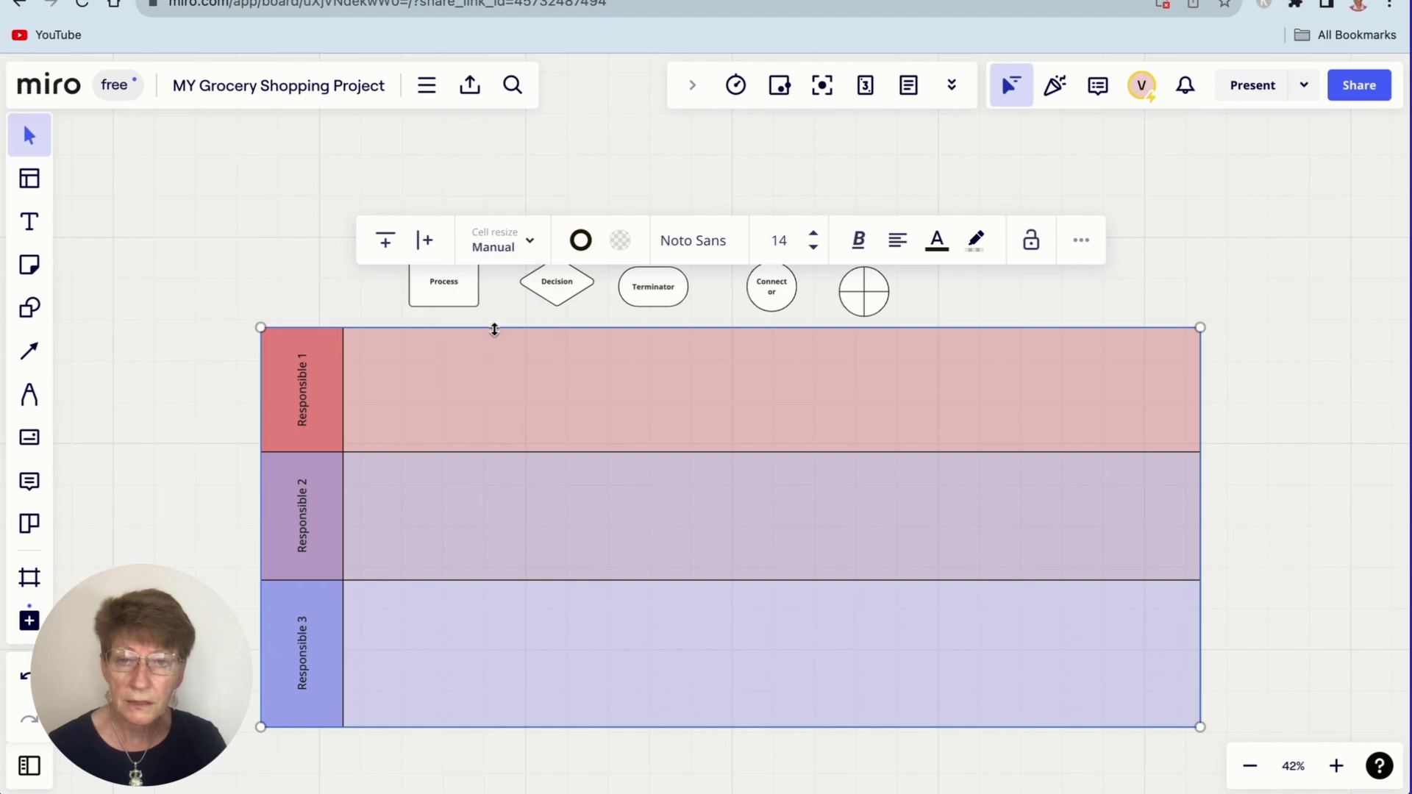
click(317, 161)
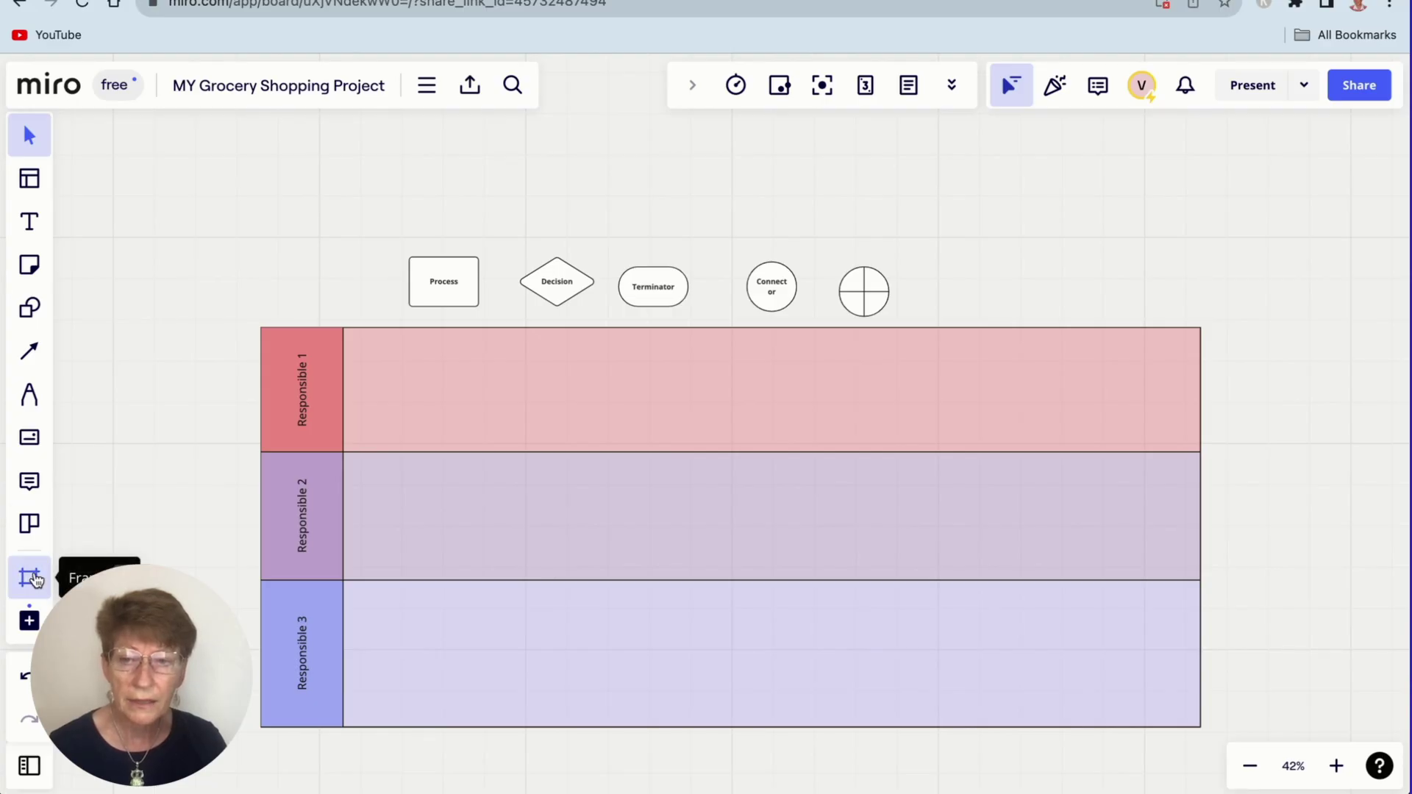
click(33, 580)
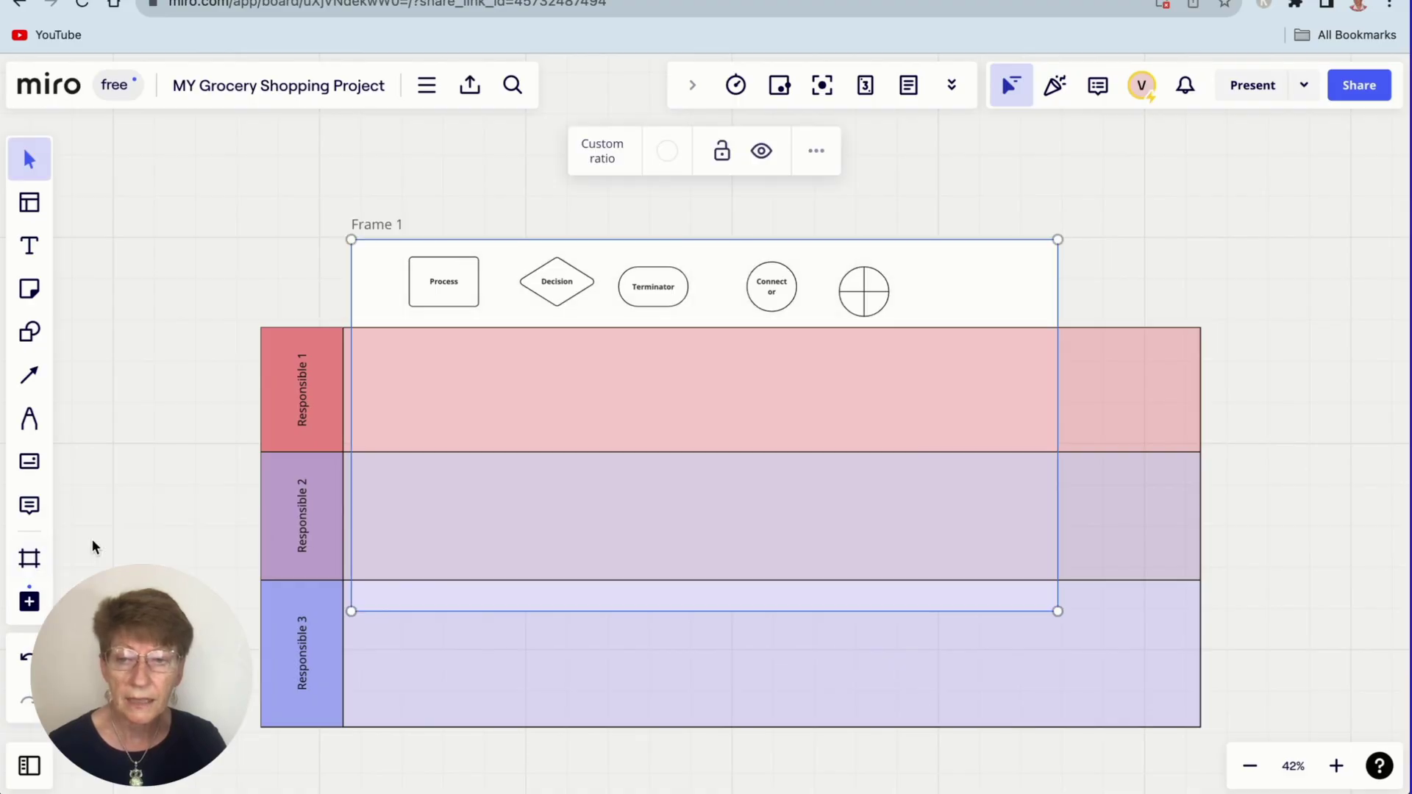
Stretch the frame over the legend shapes and swimlanes and title it 'As-Is Grocery Shopping Work Flow'.
drag(351, 240, 240, 215)
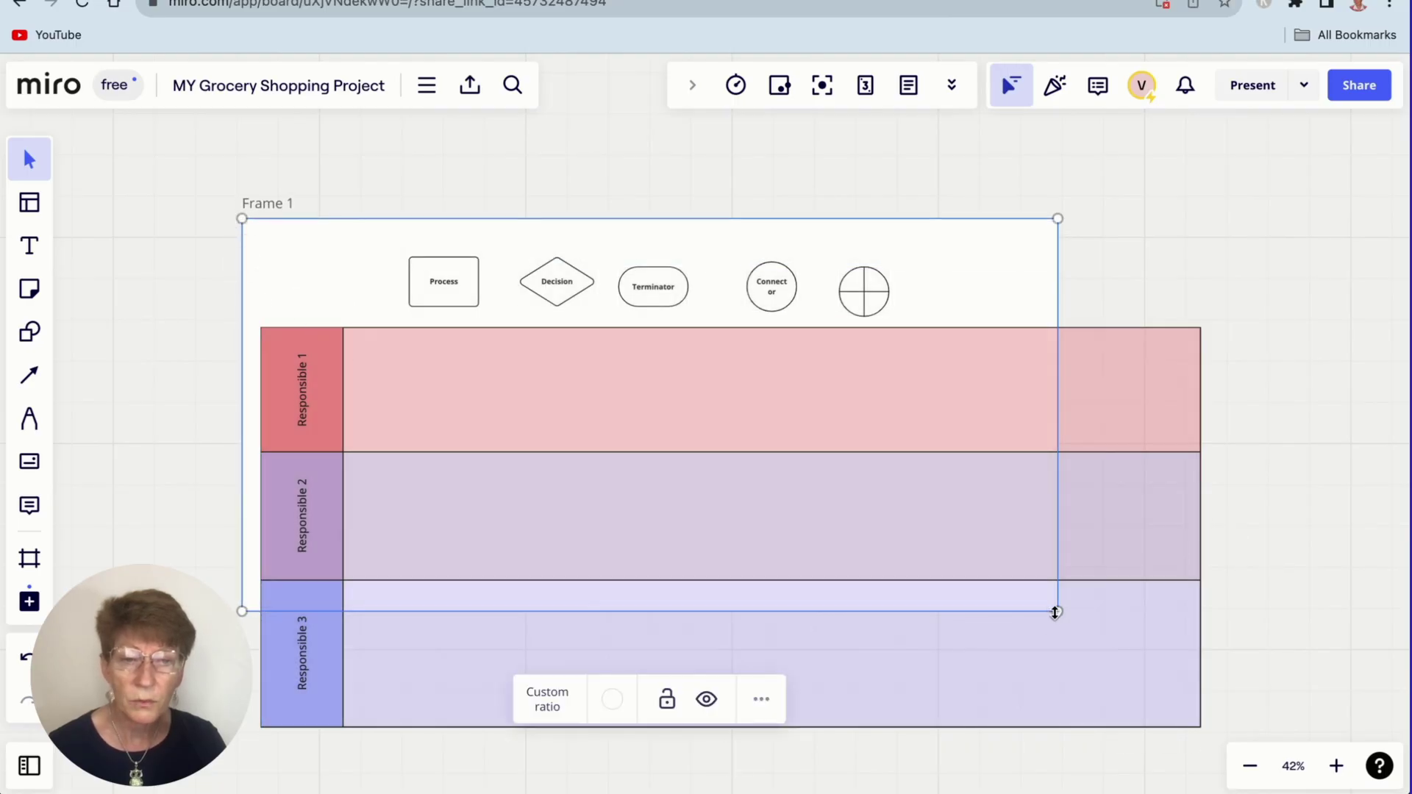
drag(1058, 613, 1374, 767)
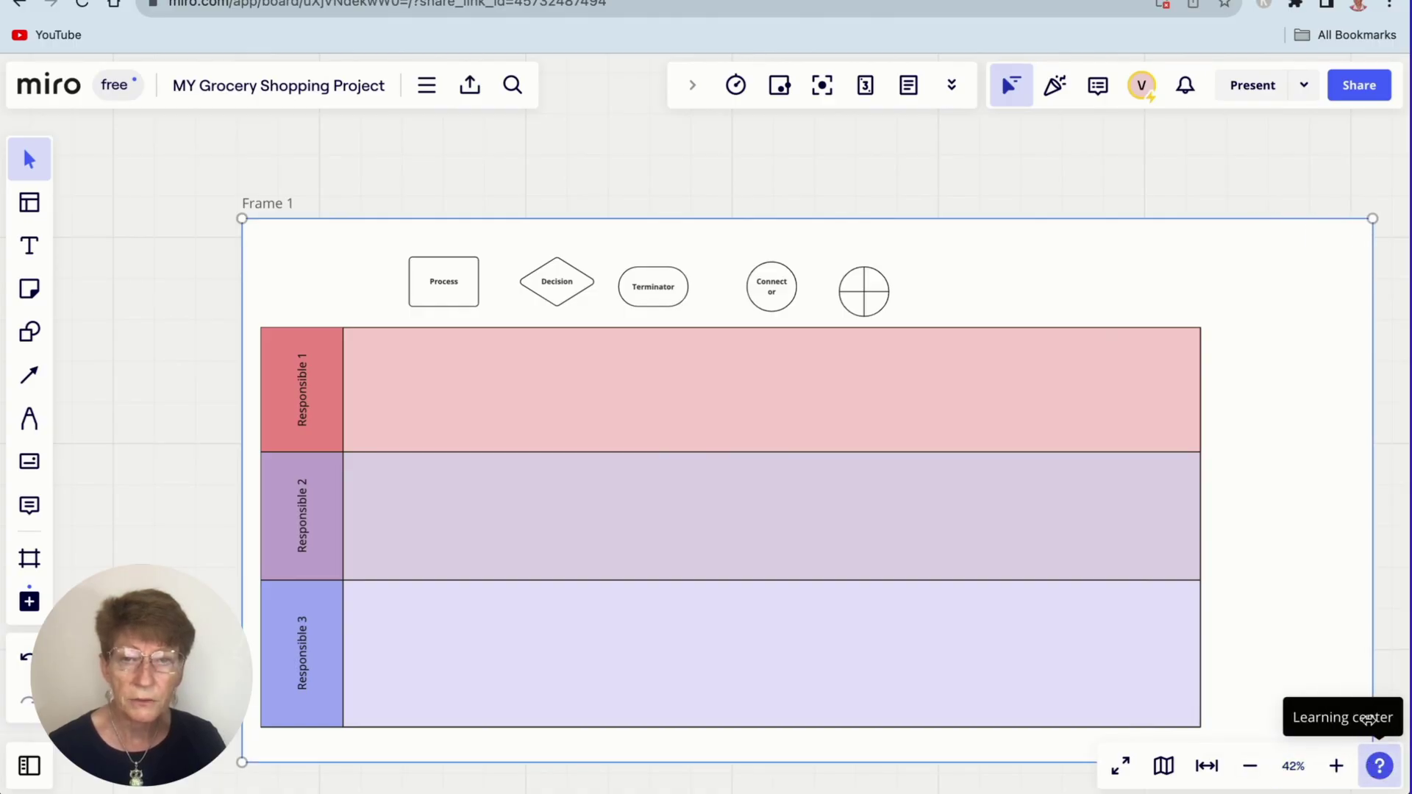
double_click(253, 205)
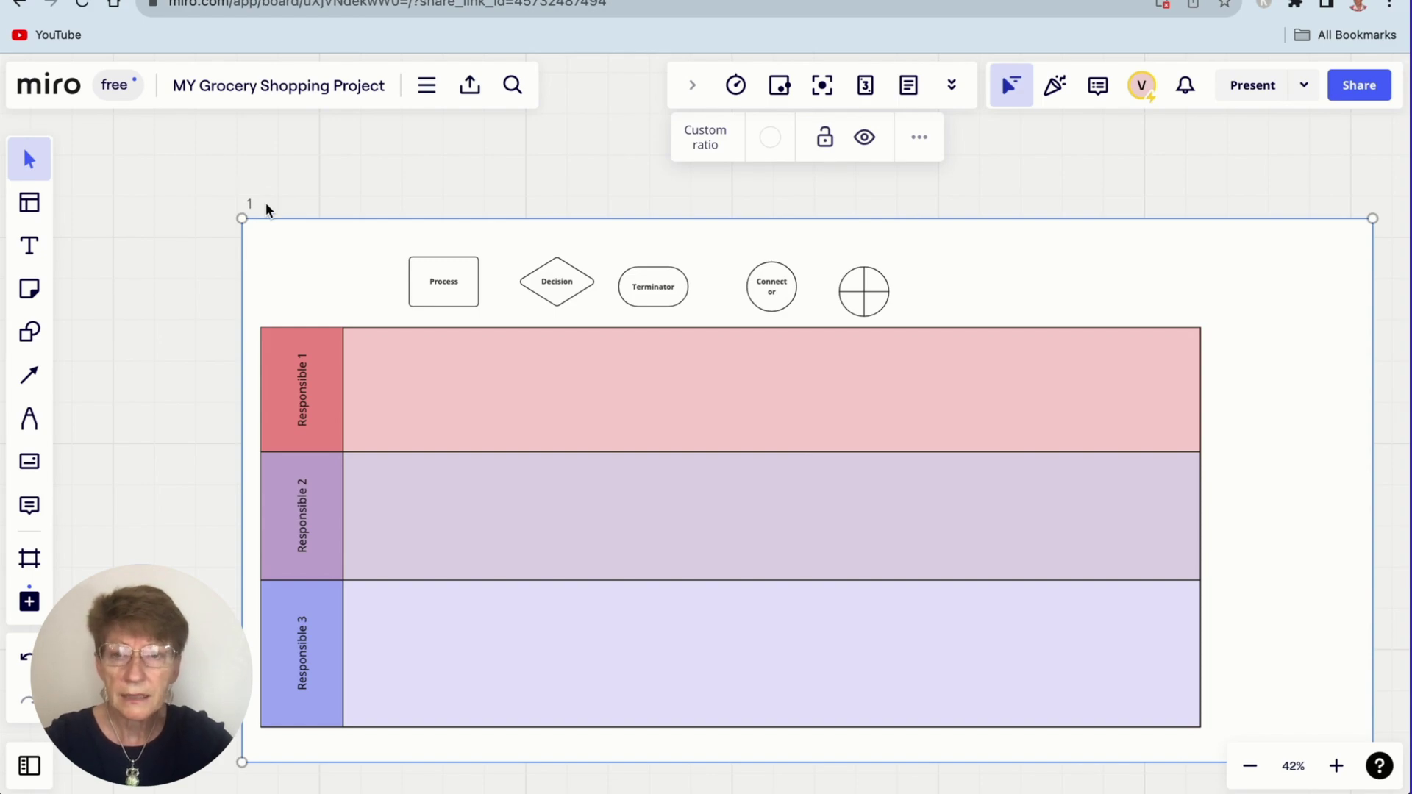
text(As-Is Grocery Shopping Work Flow)
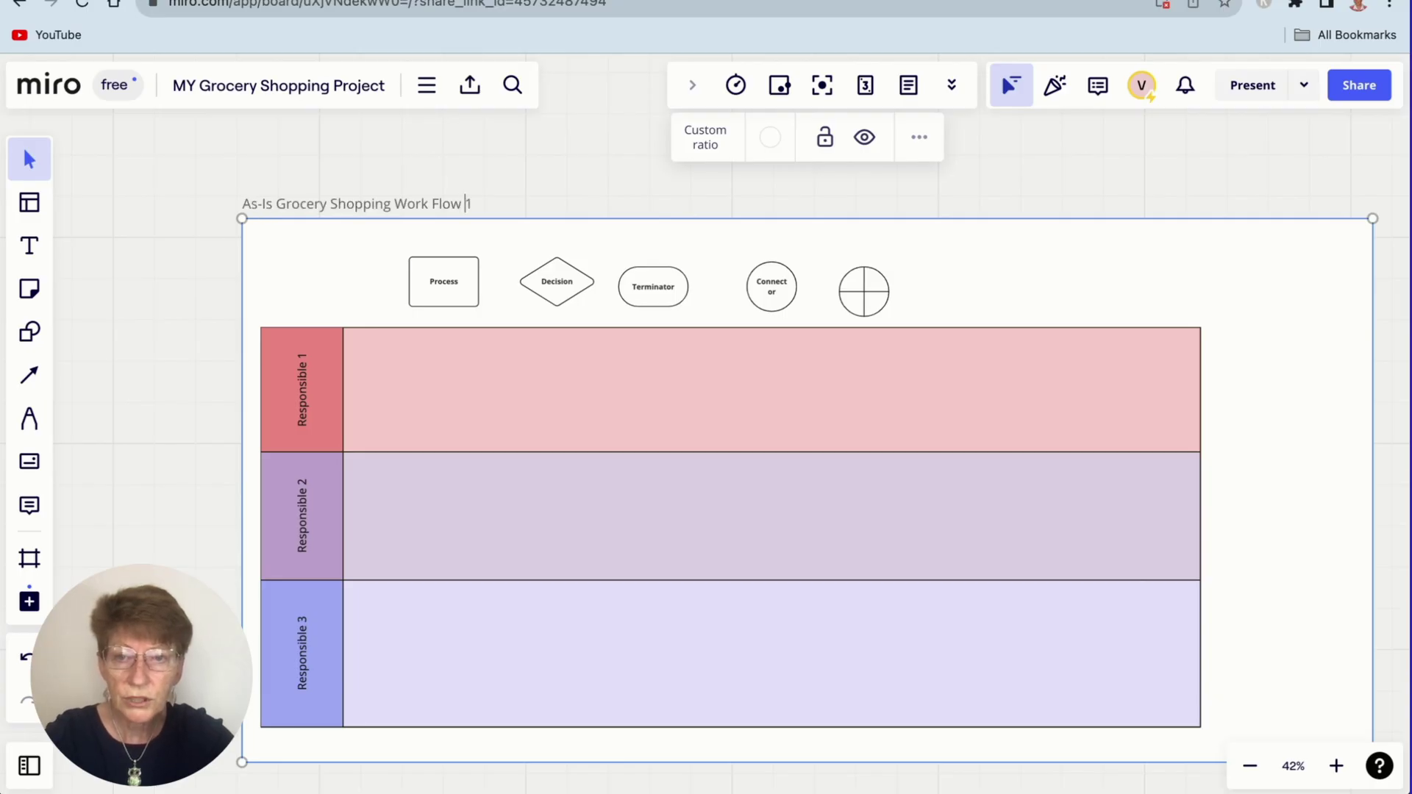
key(BackSpace)
key(BackSpace)
click(692, 213)
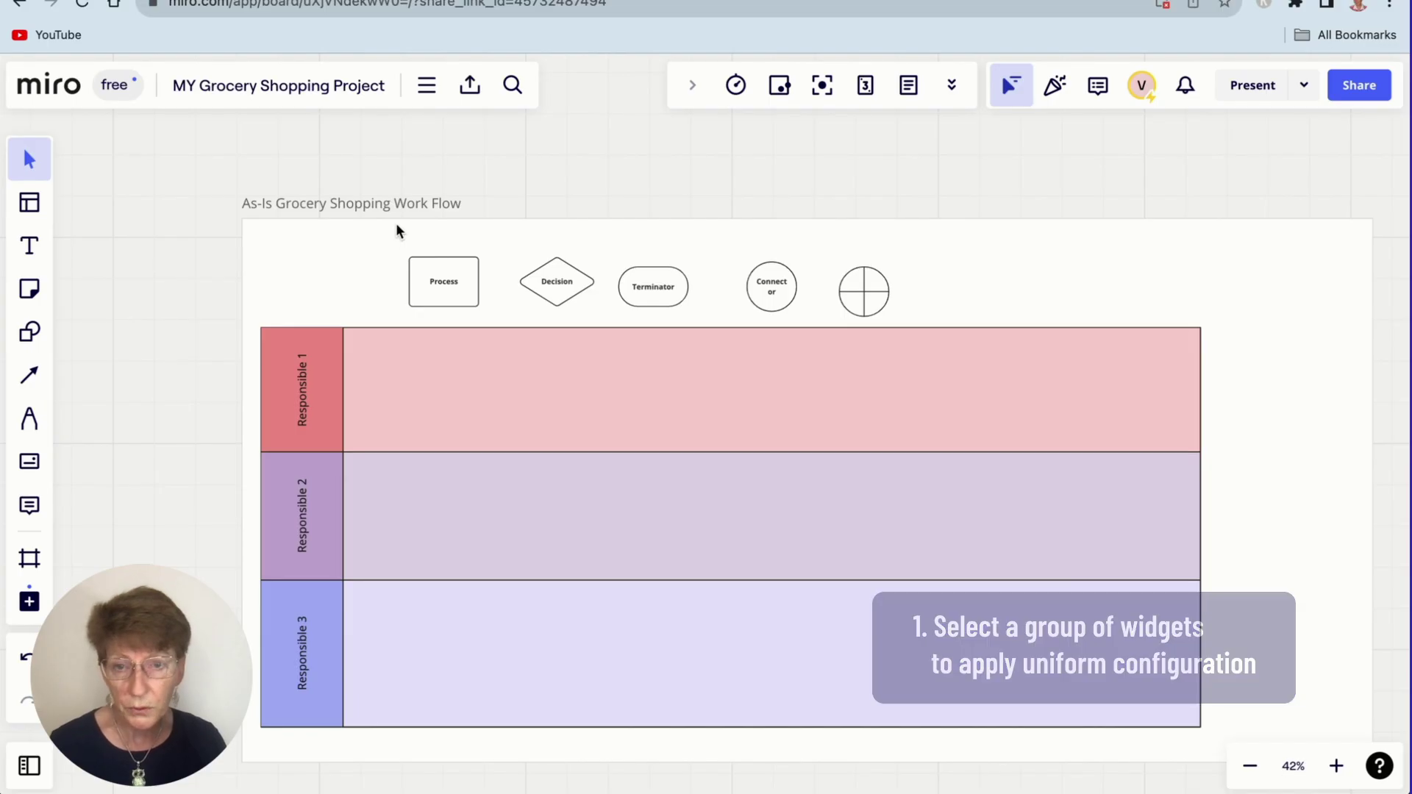
drag(366, 228, 781, 305)
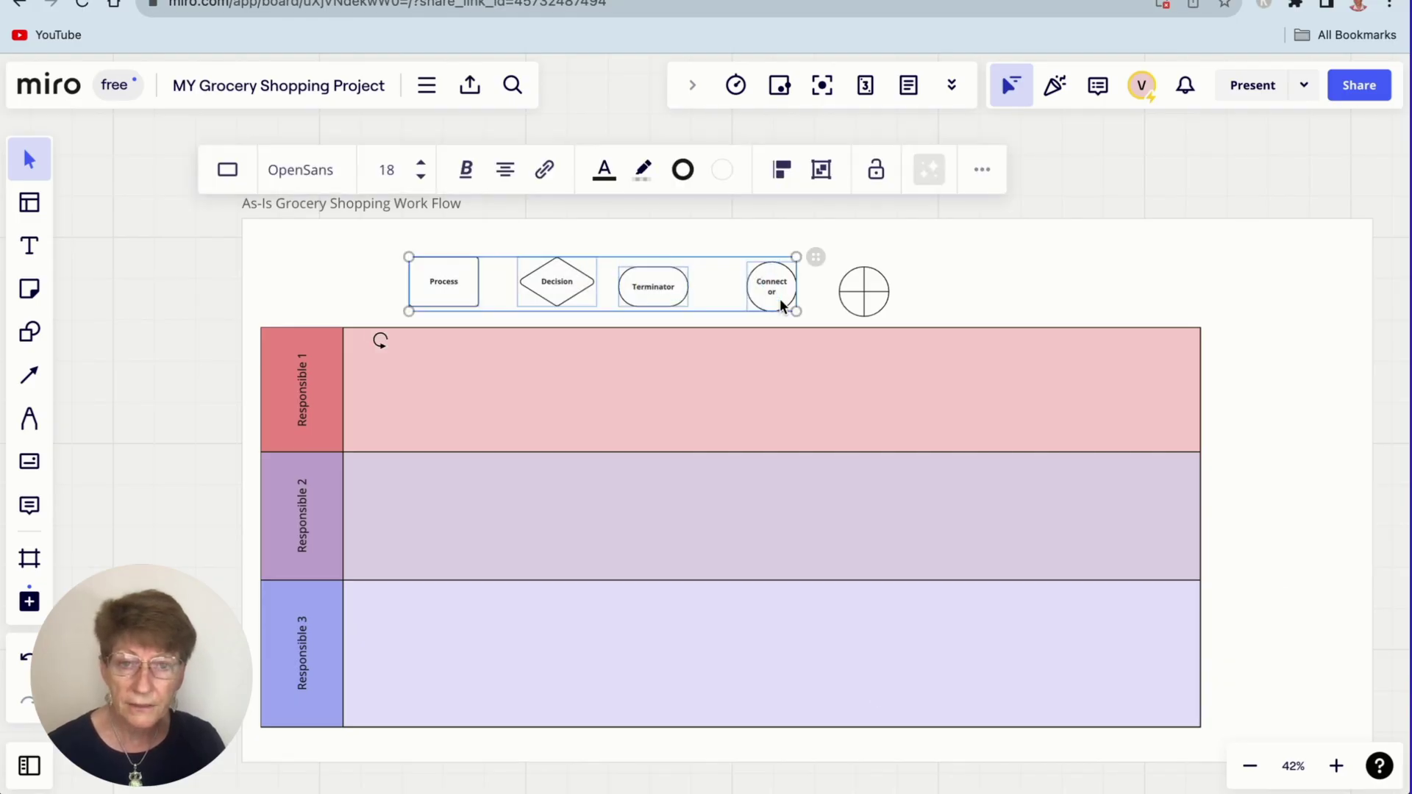
click(421, 164)
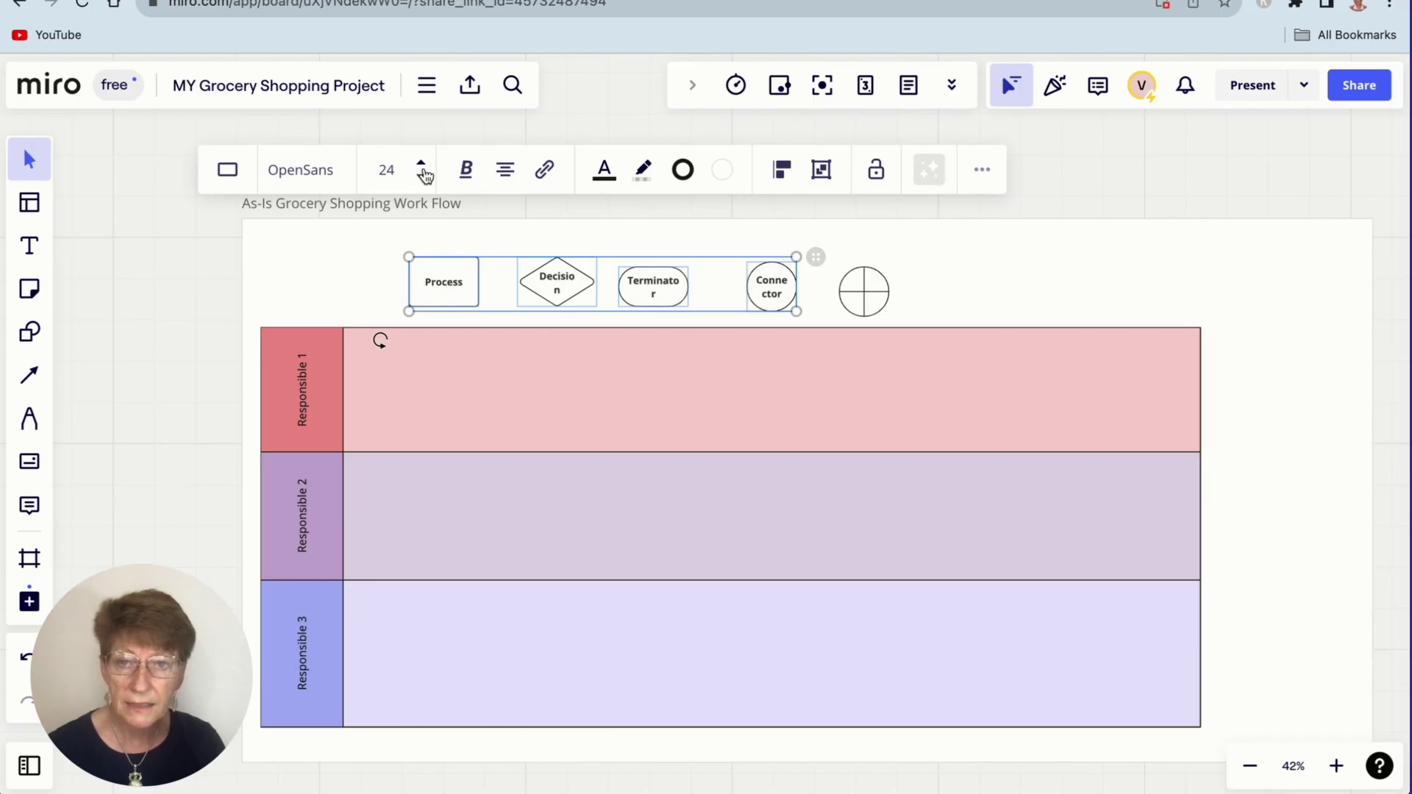
click(423, 177)
click(466, 169)
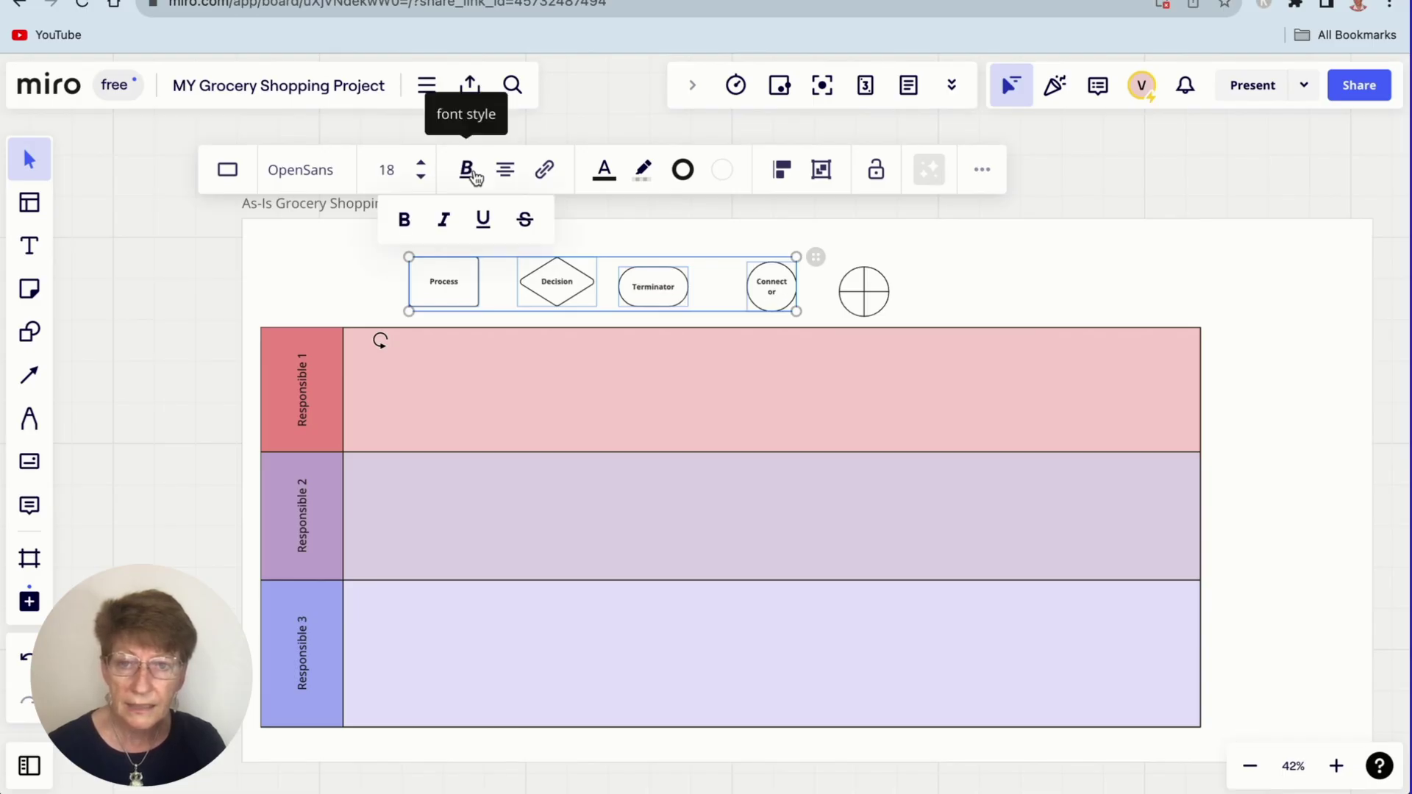
click(403, 221)
click(401, 224)
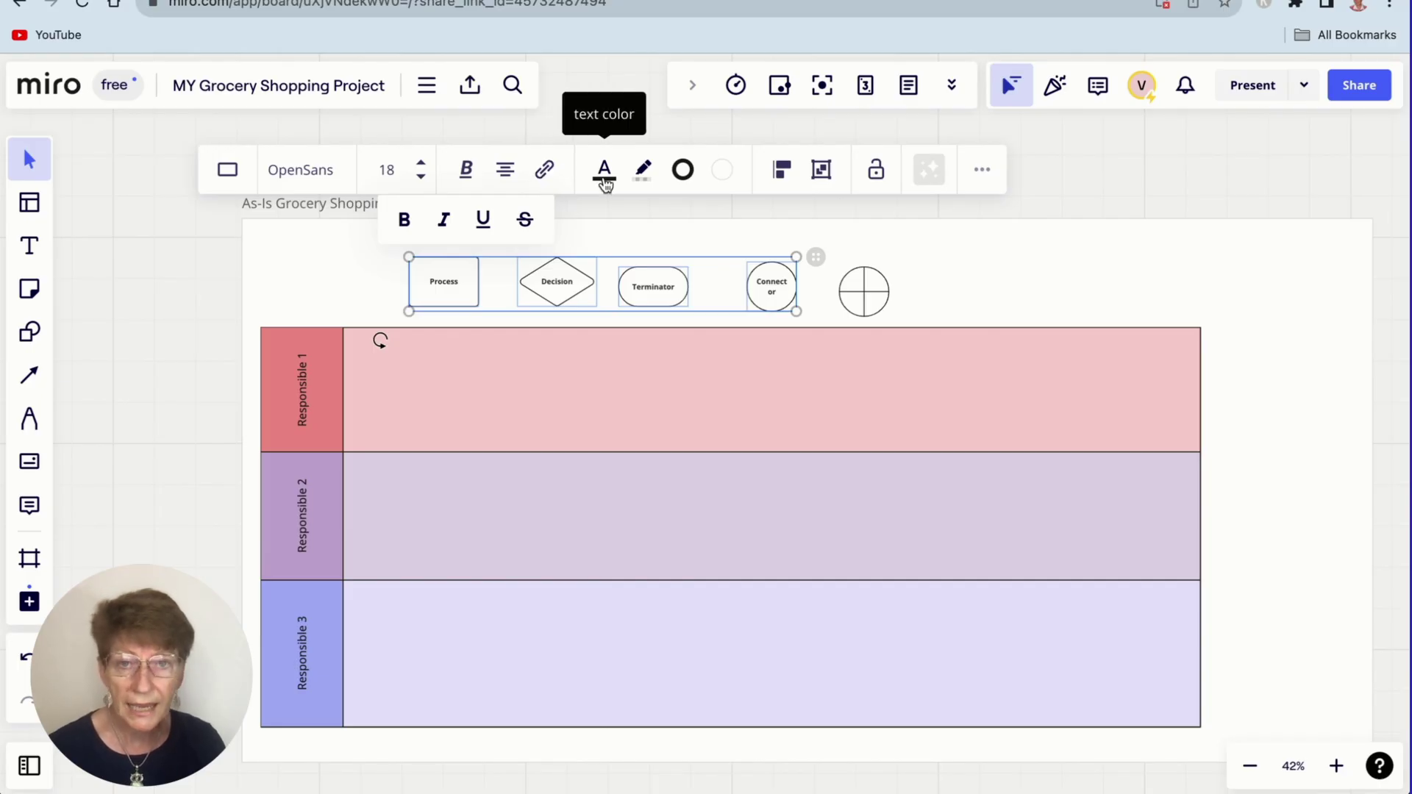
key(Escape)
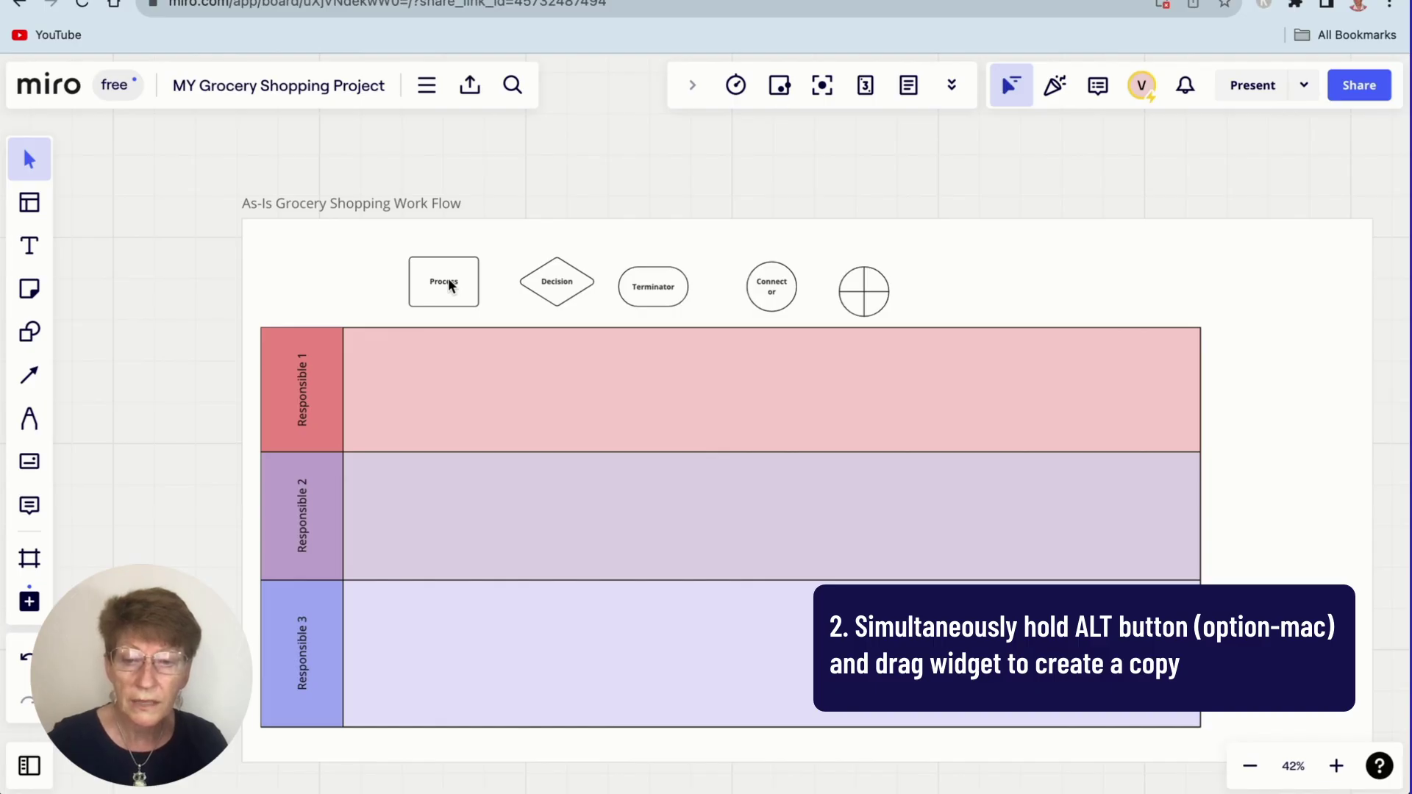
Copy the Process and Decision shapes into the Responsible 1 lane and link them with an arrow.
drag(448, 285, 413, 392)
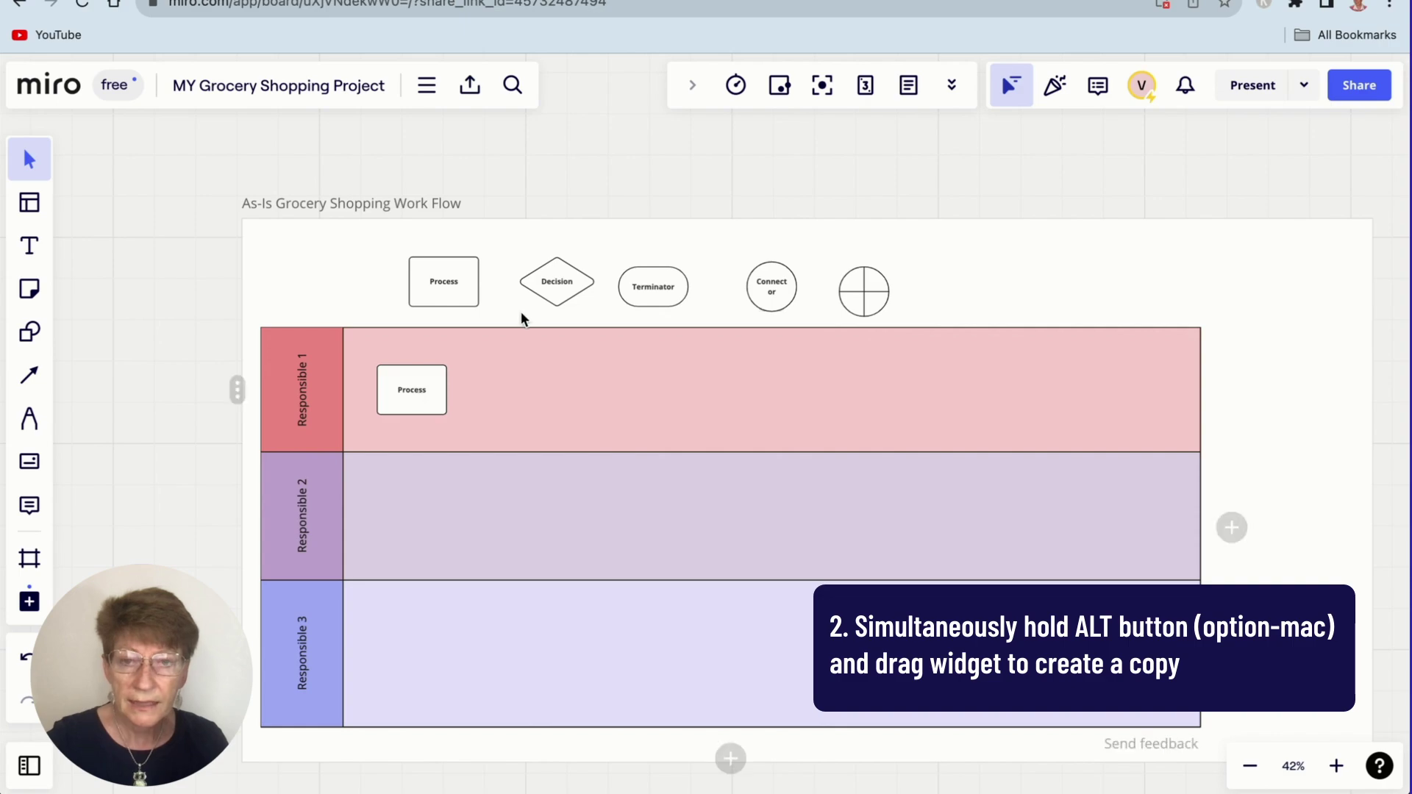
drag(561, 280, 537, 388)
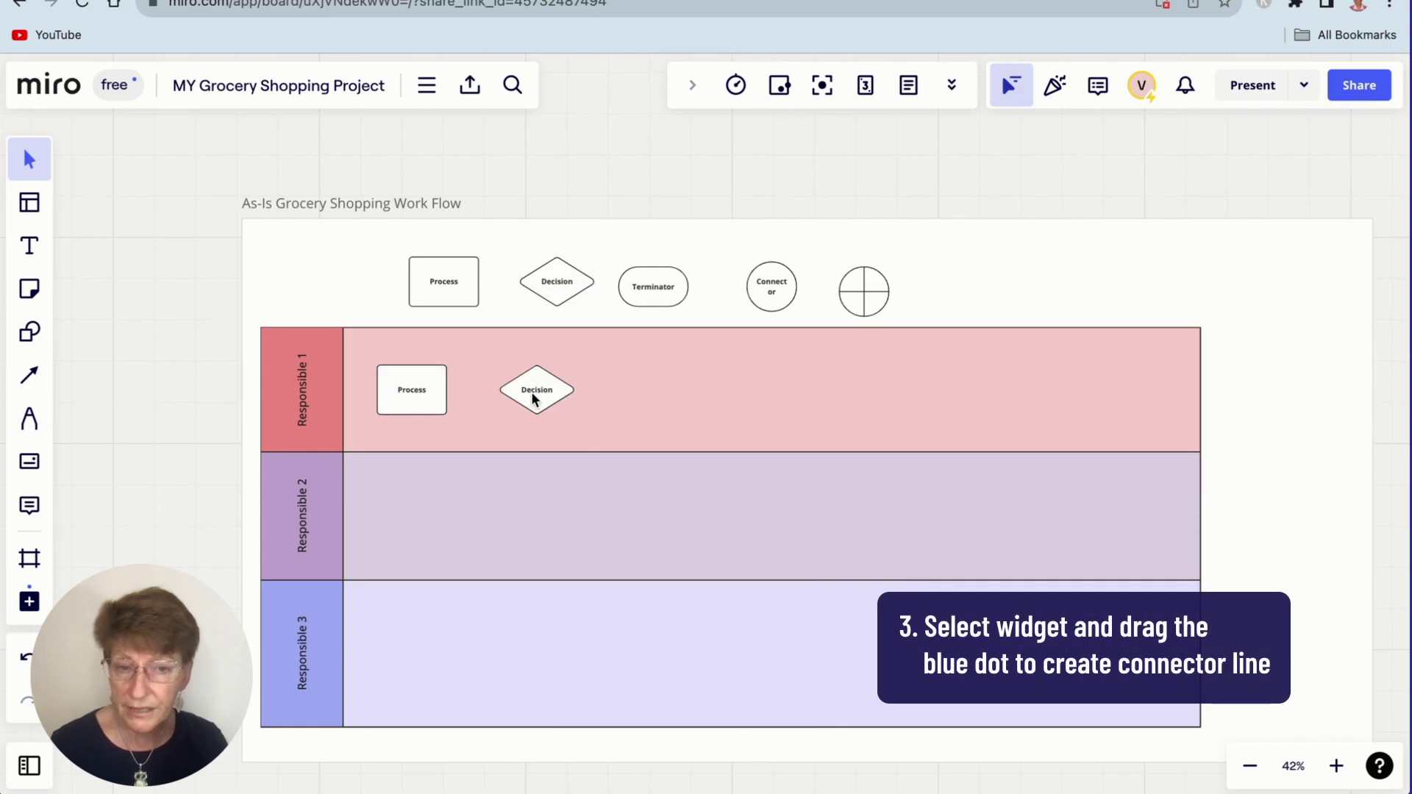
click(424, 395)
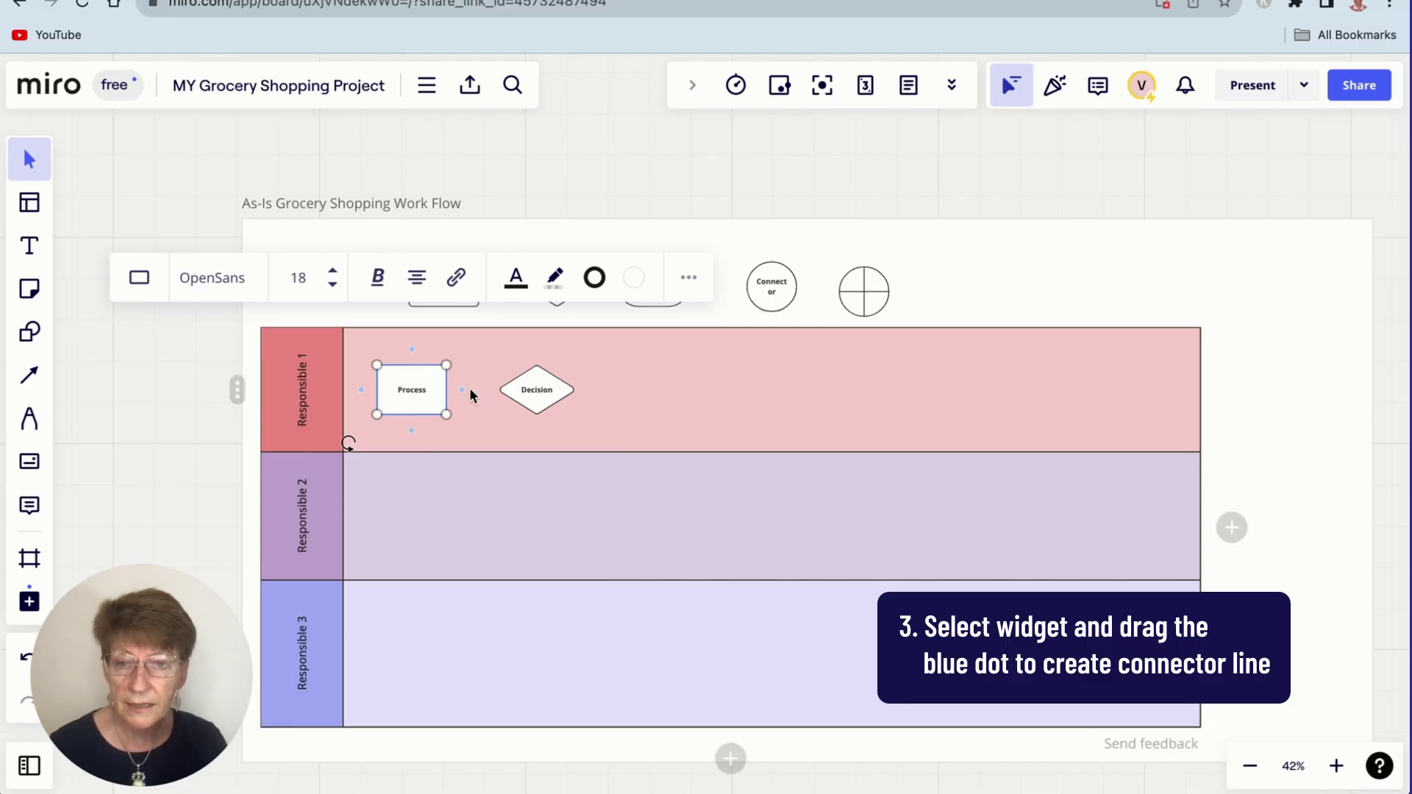
drag(464, 393, 498, 388)
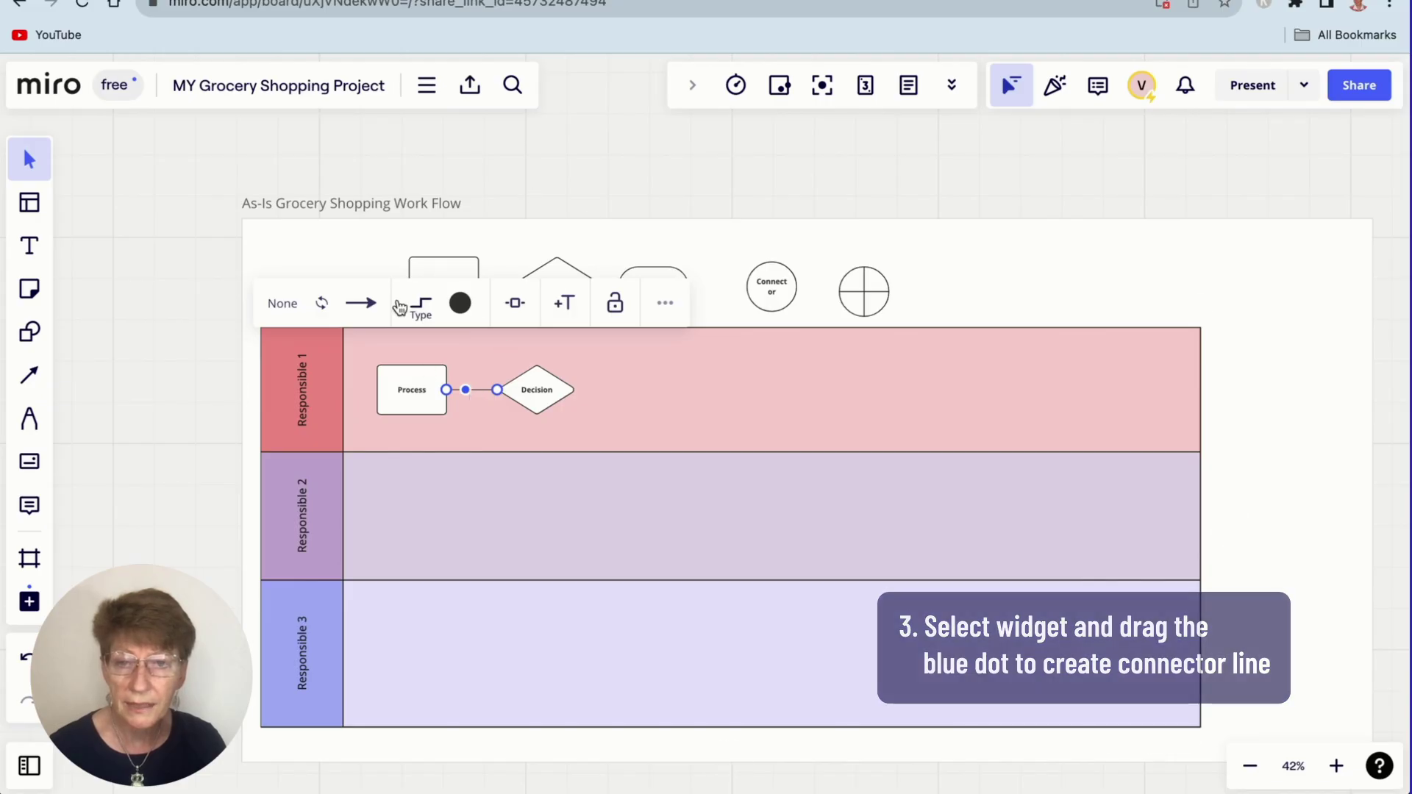
Add a crossed circle right of the Decision plus a second Process copy, connecting Decision to the circle.
click(192, 464)
drag(865, 294, 635, 389)
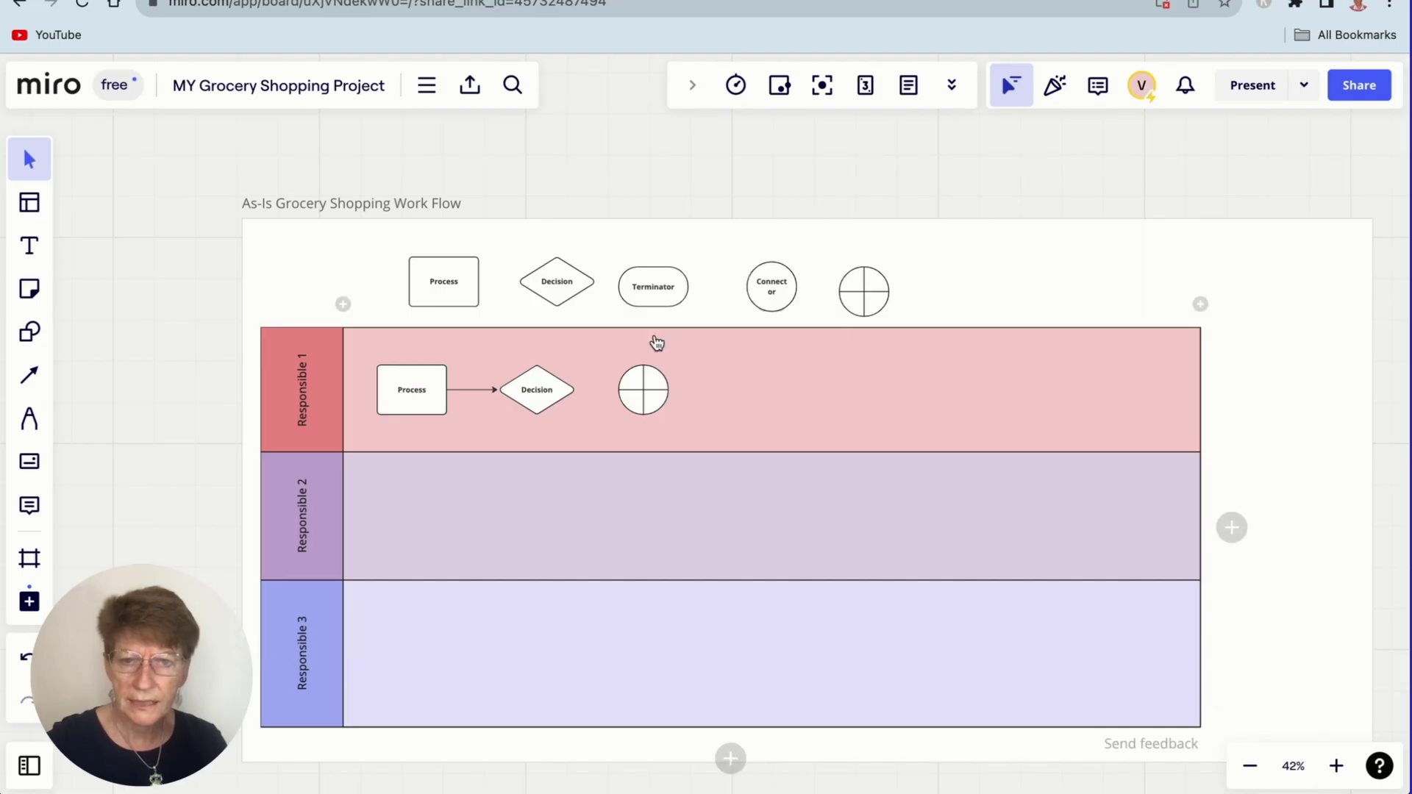
mouse_move(463, 291)
mouse_down()
mouse_move(528, 331)
mouse_move(770, 359)
mouse_move(546, 352)
mouse_move(772, 417)
mouse_up()
mouse_move(576, 390)
mouse_down()
mouse_move(669, 400)
mouse_move(658, 394)
mouse_move(737, 358)
mouse_up()
click(662, 394)
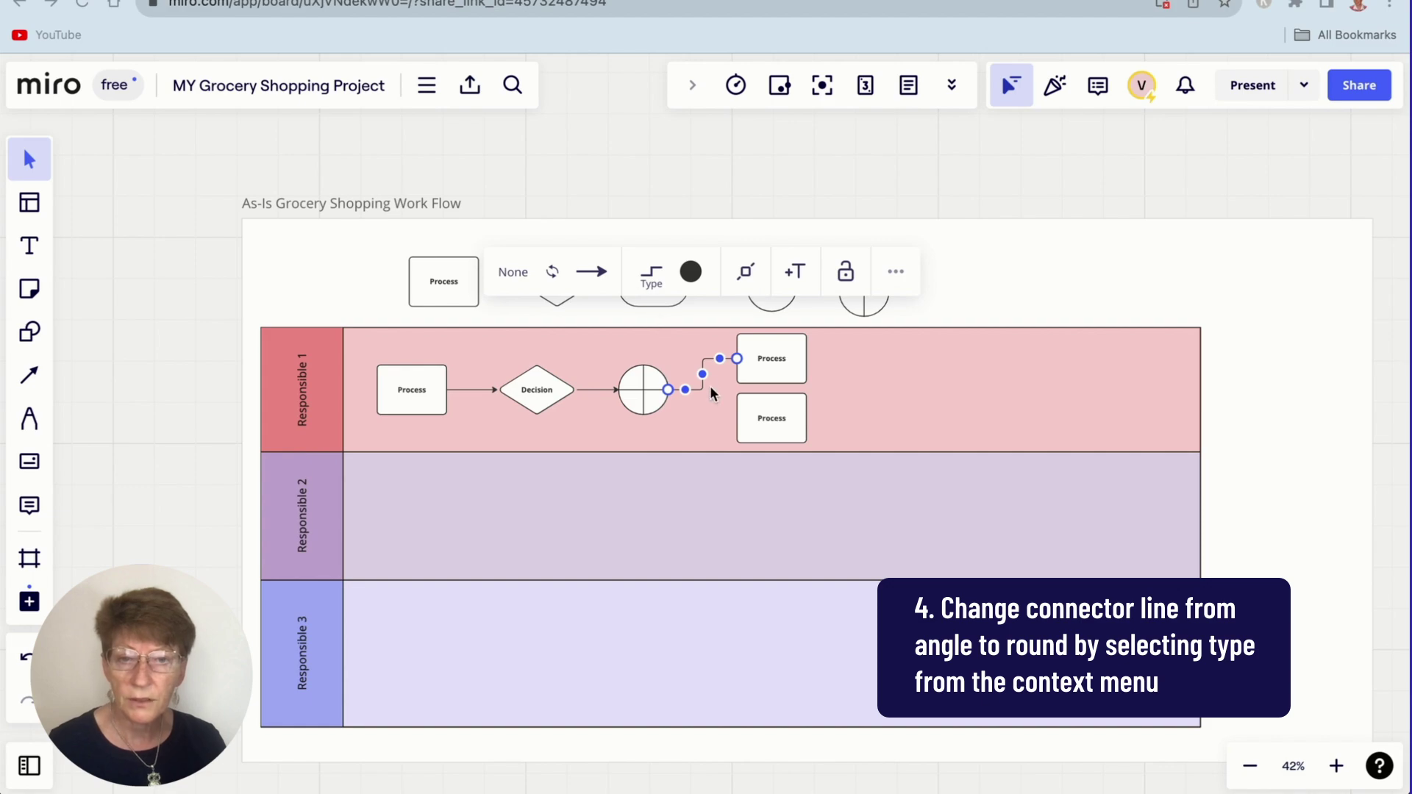
Make the crossed circle's connector to the upper Process box curved.
click(654, 277)
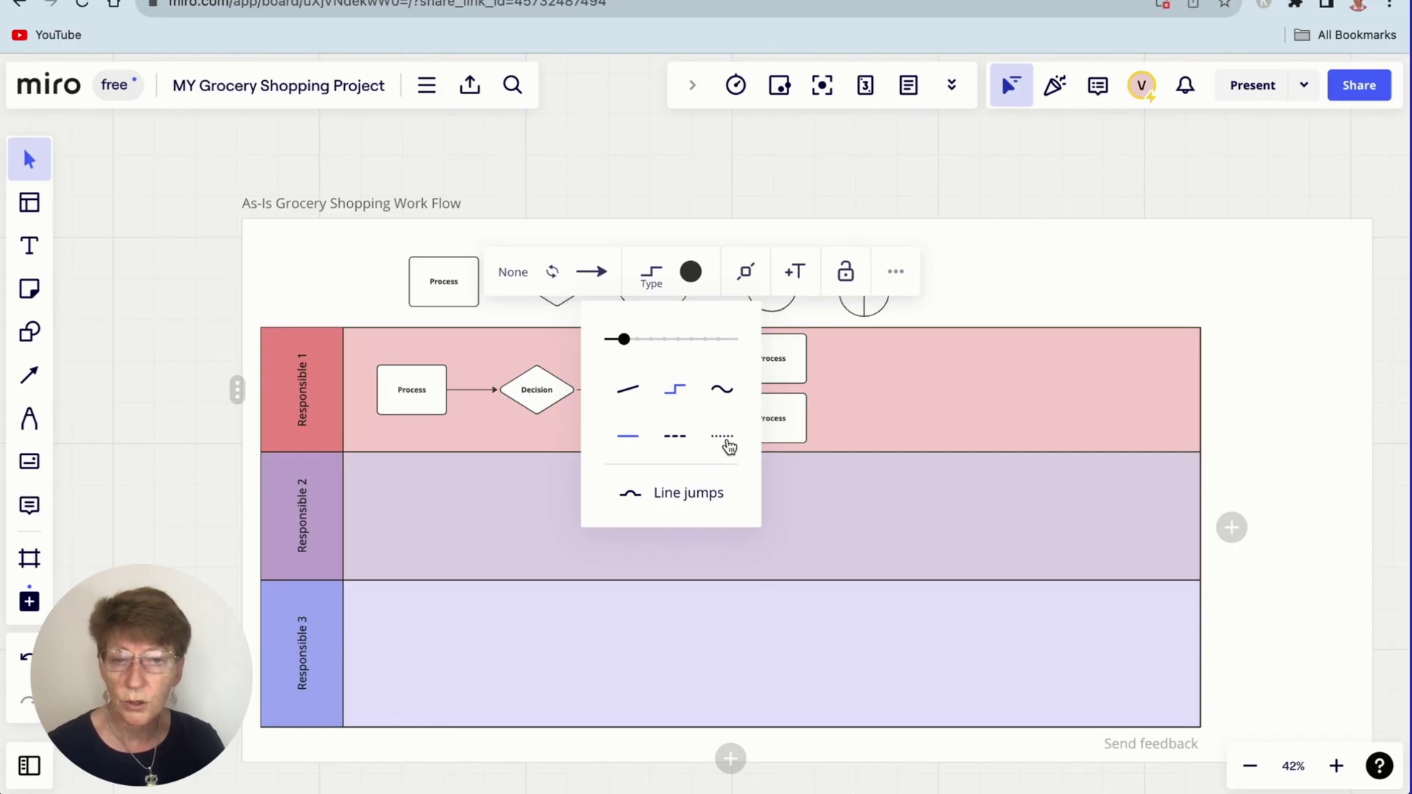
click(720, 395)
click(873, 341)
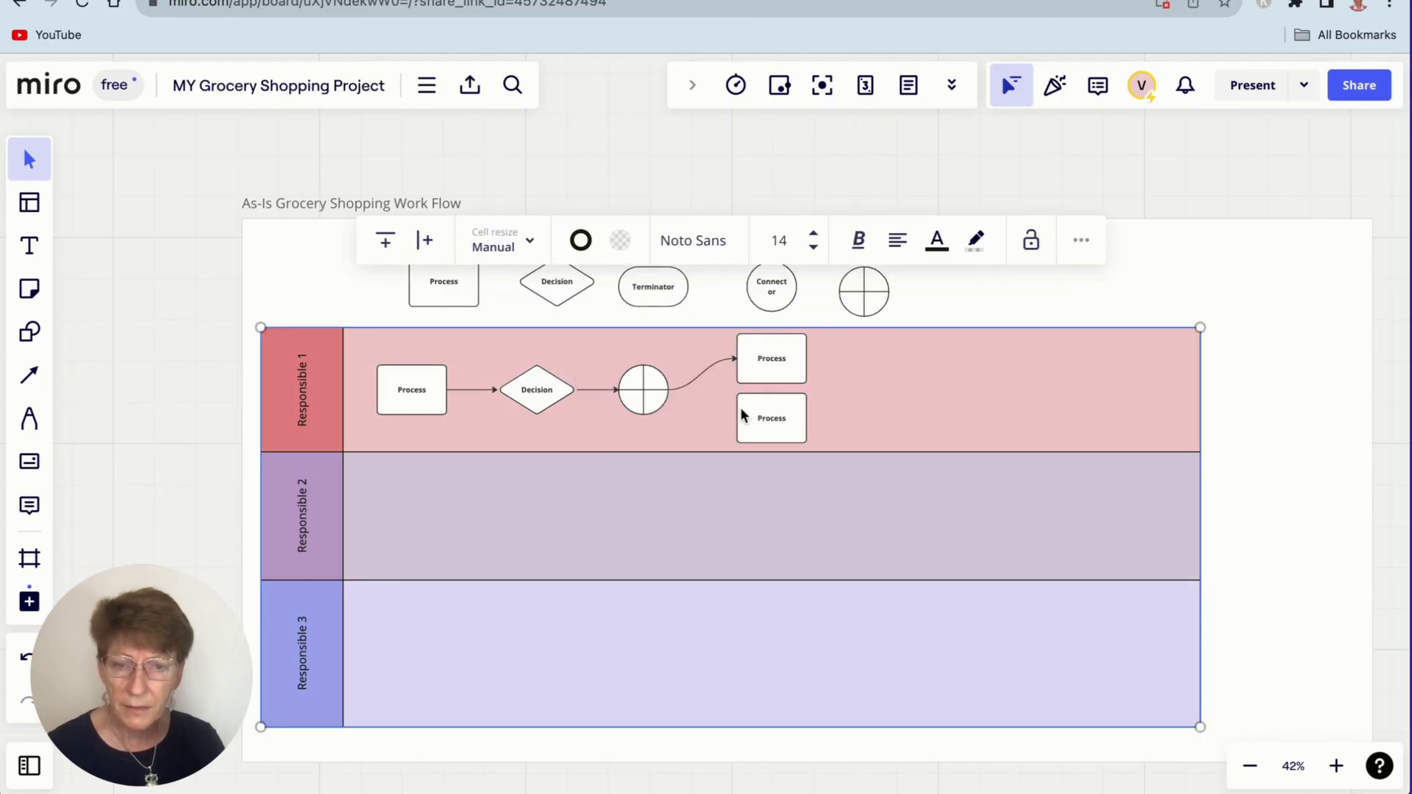
Add a curved connector to the lower Process box and link the upper Process to the Decision.
drag(671, 390, 734, 417)
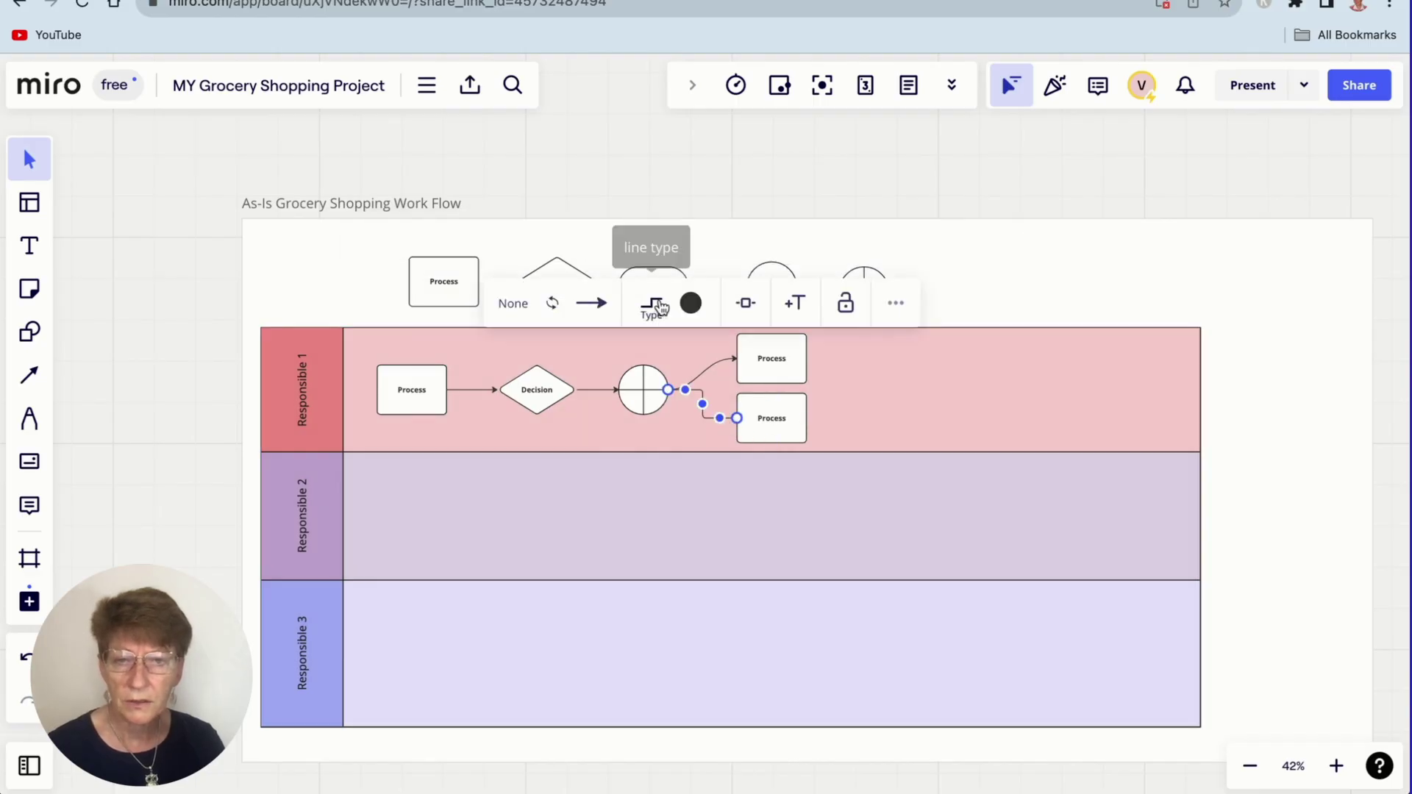
click(661, 306)
click(720, 420)
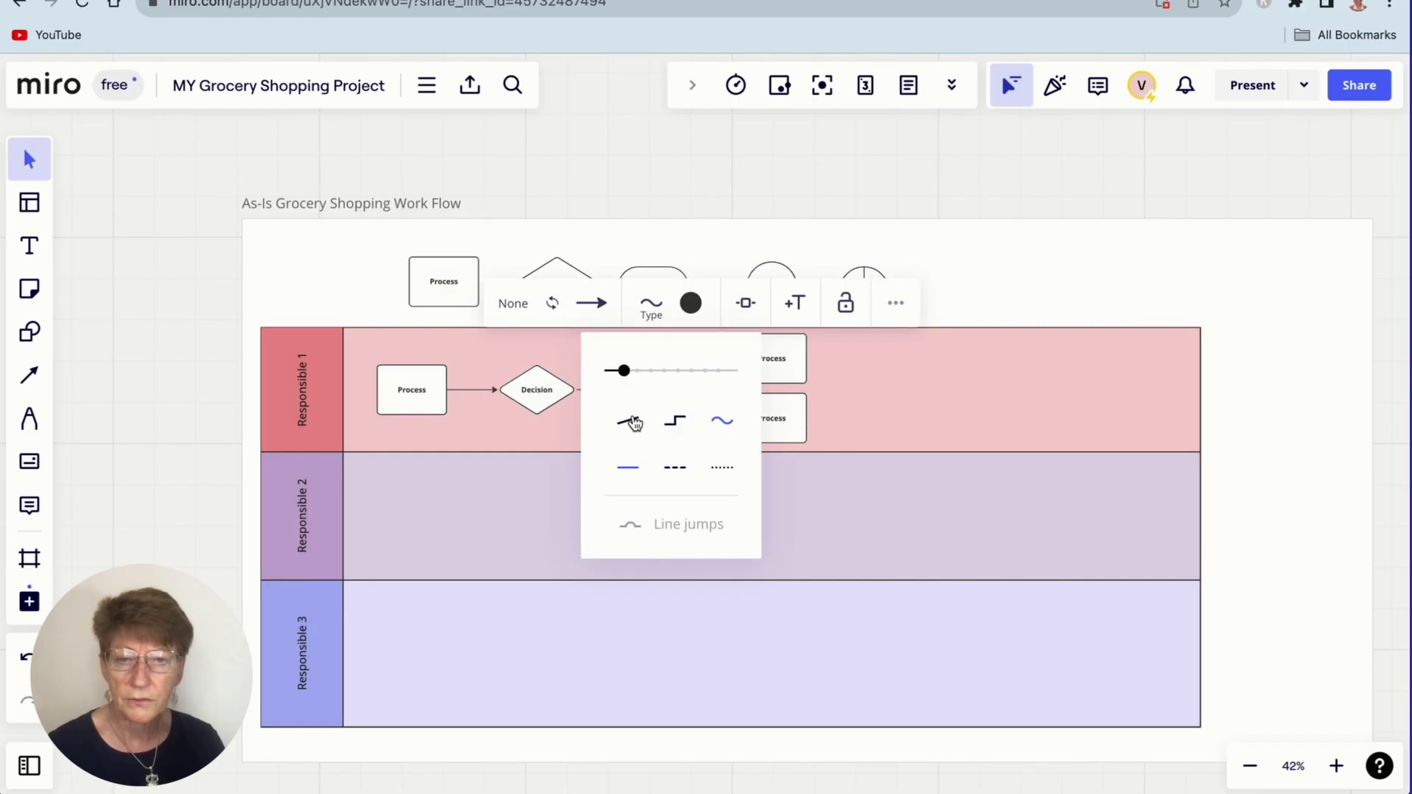
click(1101, 224)
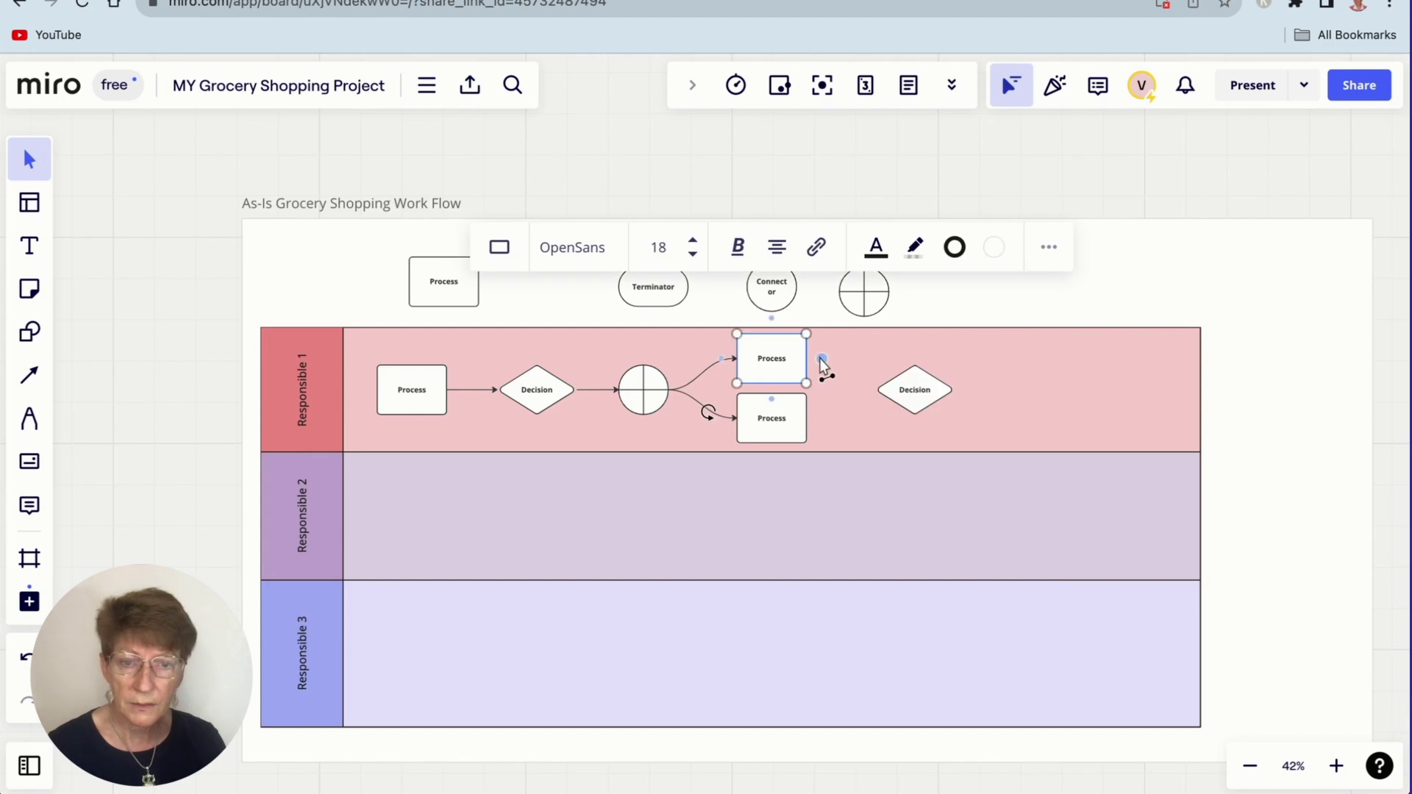
drag(819, 359, 875, 390)
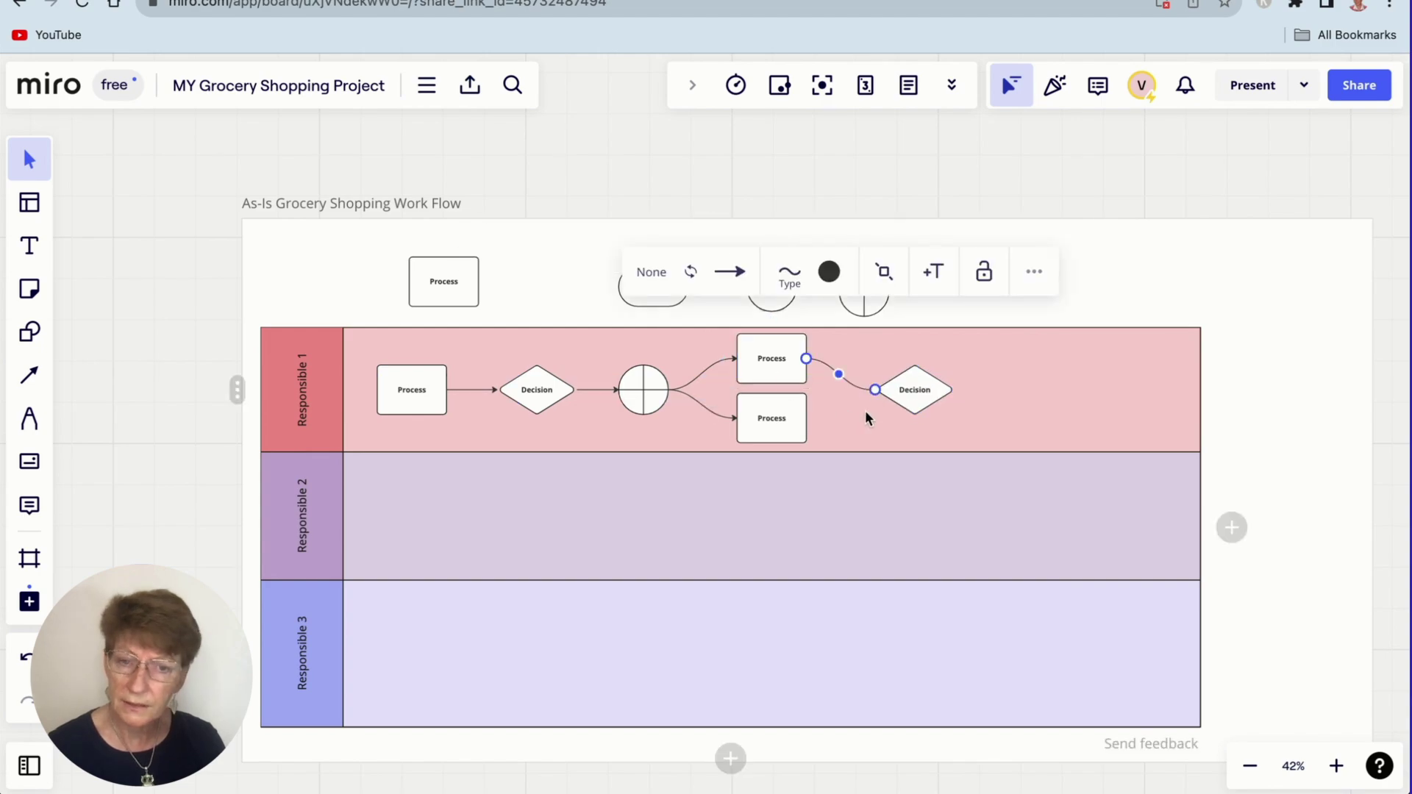
click(1269, 387)
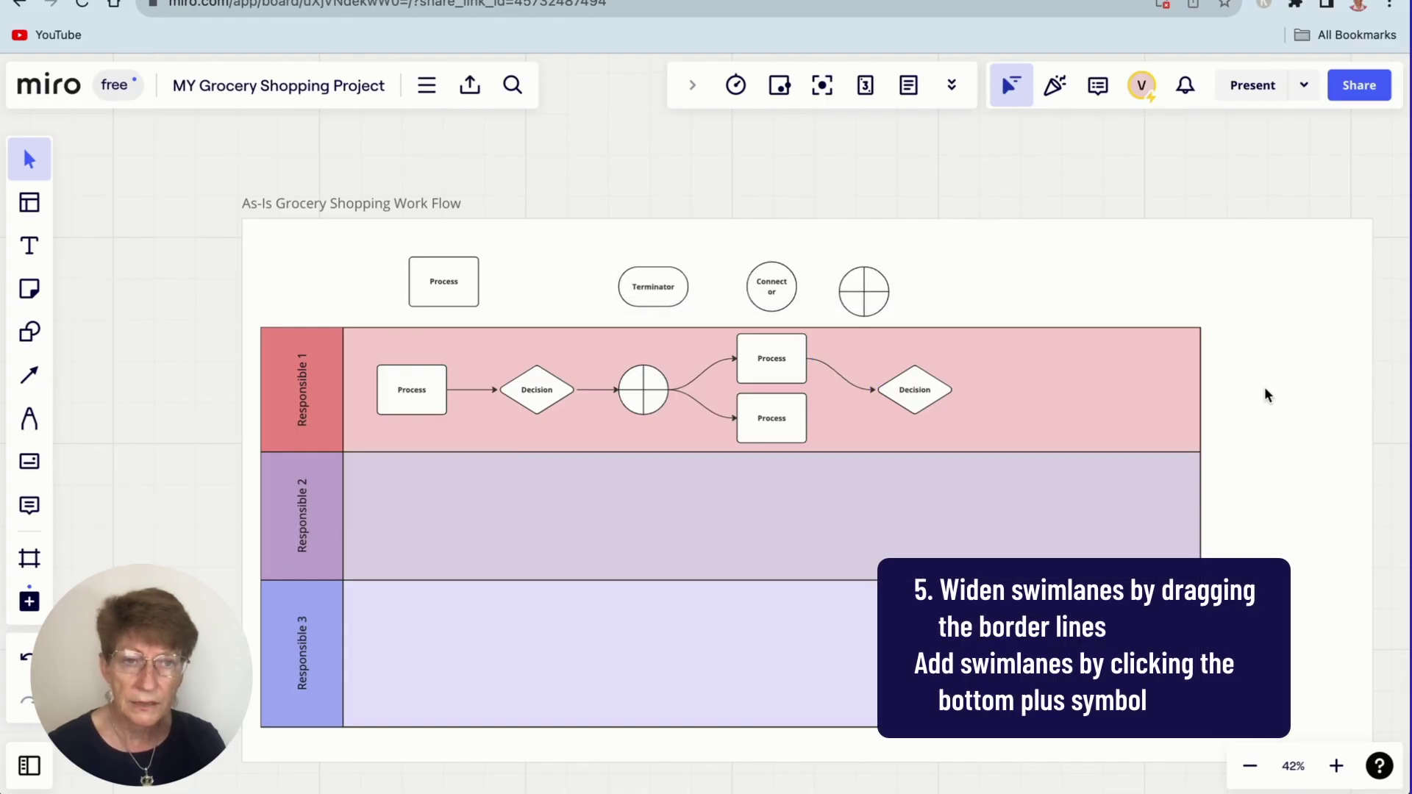
Drag the swimlane table's right border outward to widen all three lanes.
mouse_move(1240, 404)
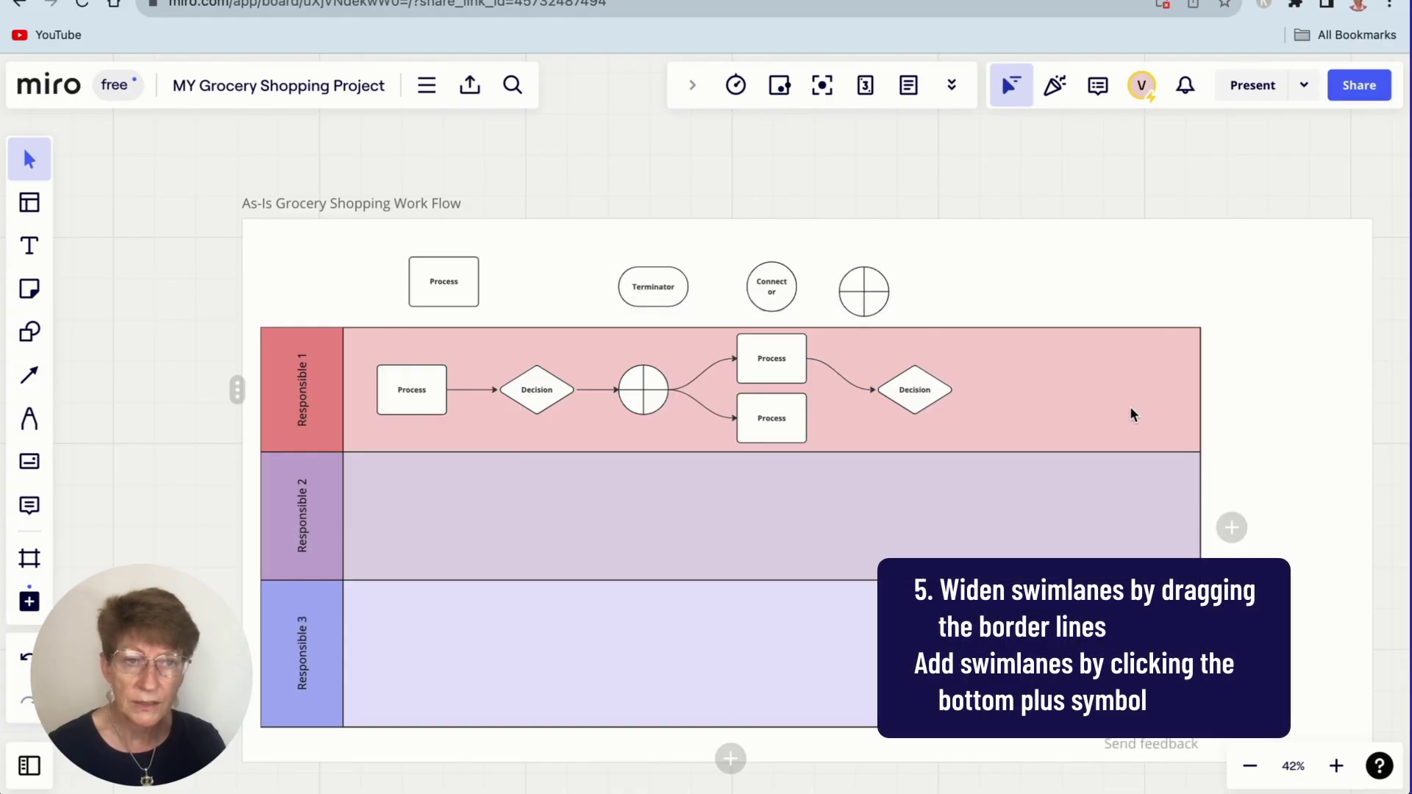
click(630, 328)
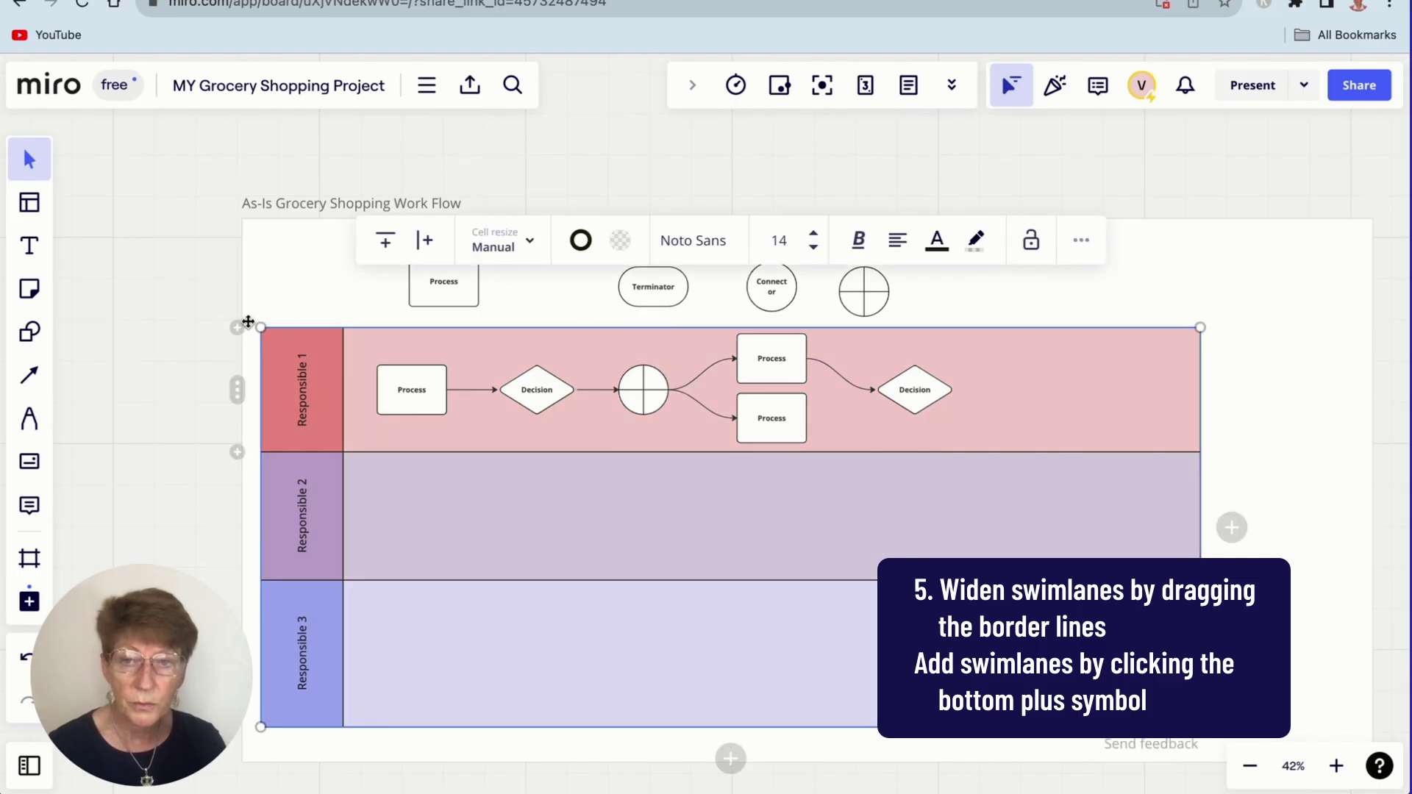
mouse_move(1208, 531)
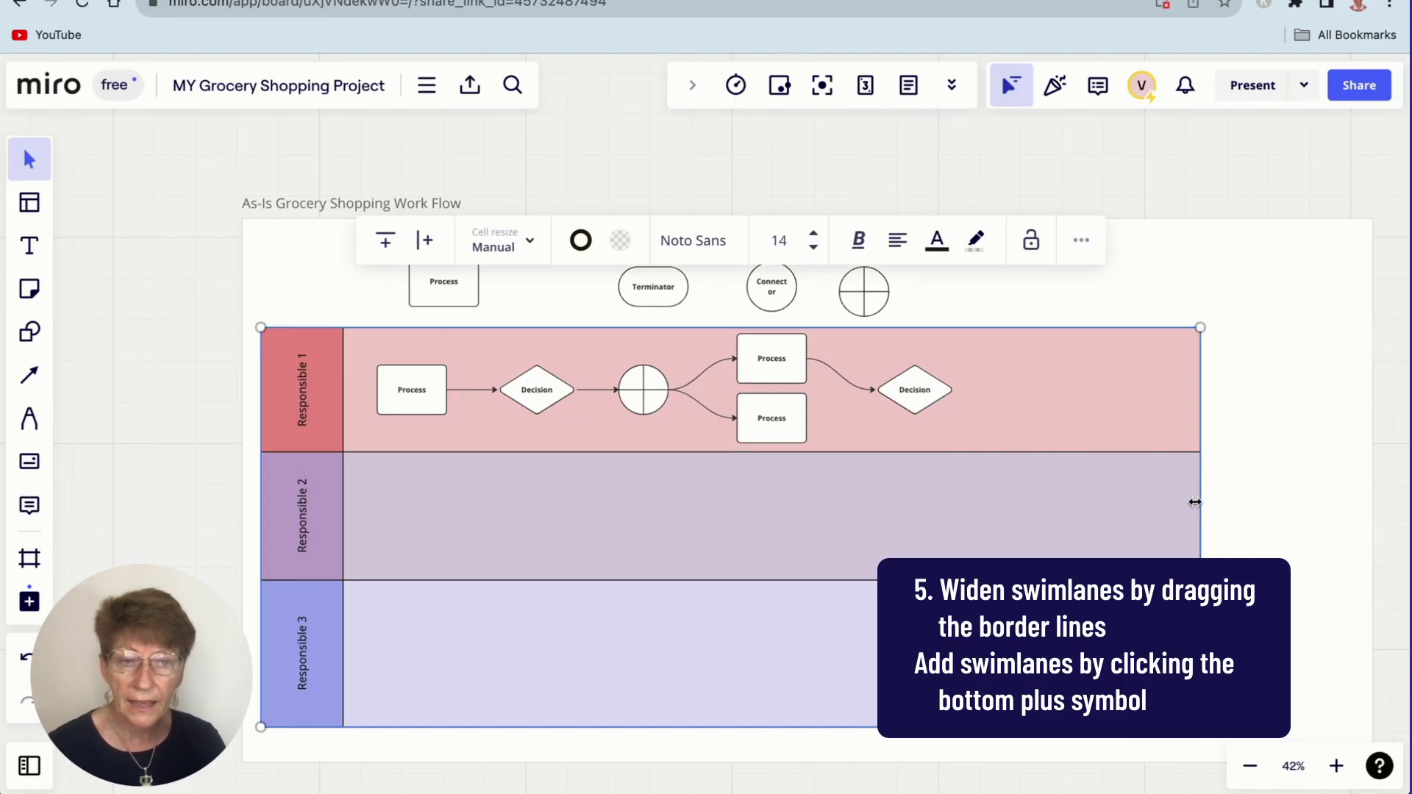
drag(1198, 498, 1152, 493)
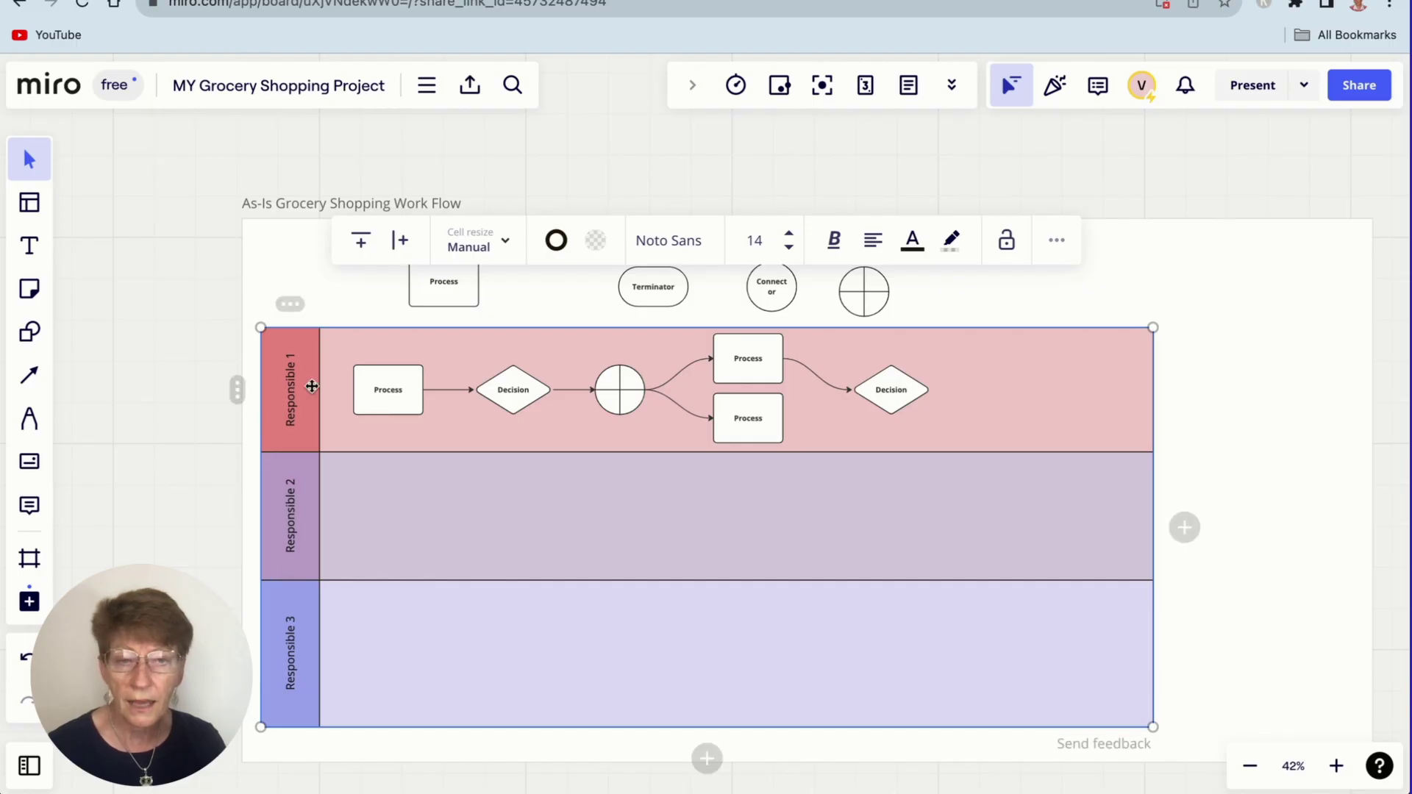
click(1263, 444)
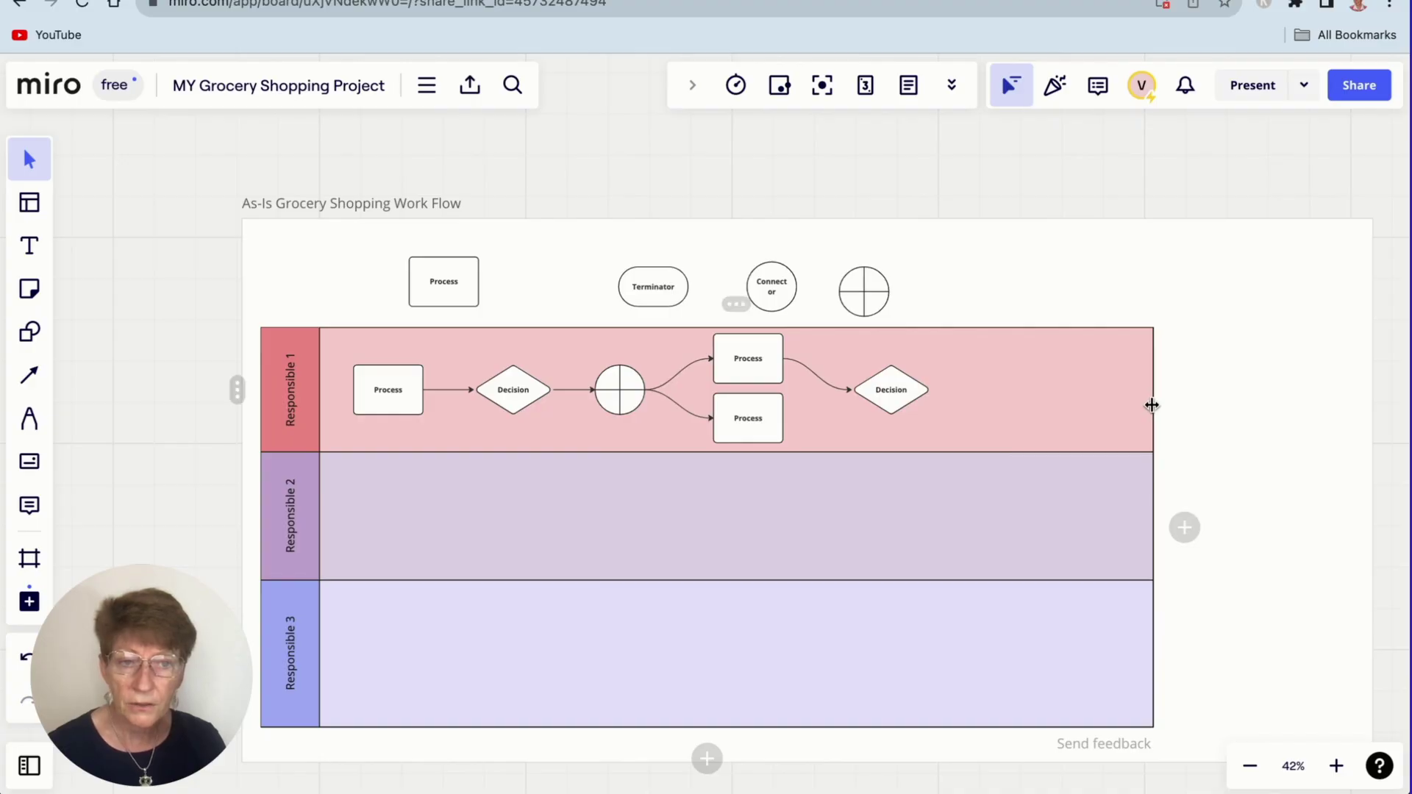
drag(1151, 406, 1358, 401)
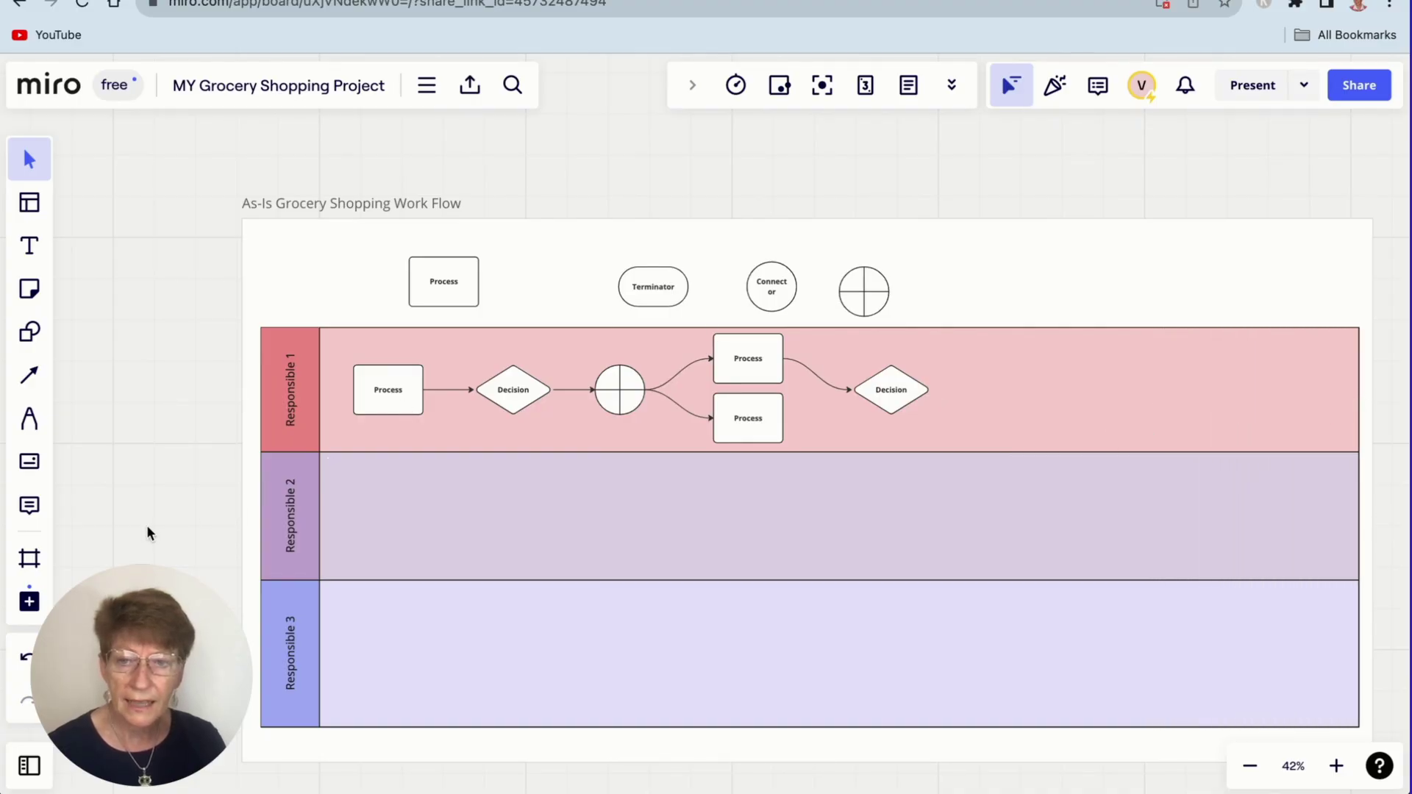
Add a fourth lane beneath the existing three.
drag(147, 527, 143, 450)
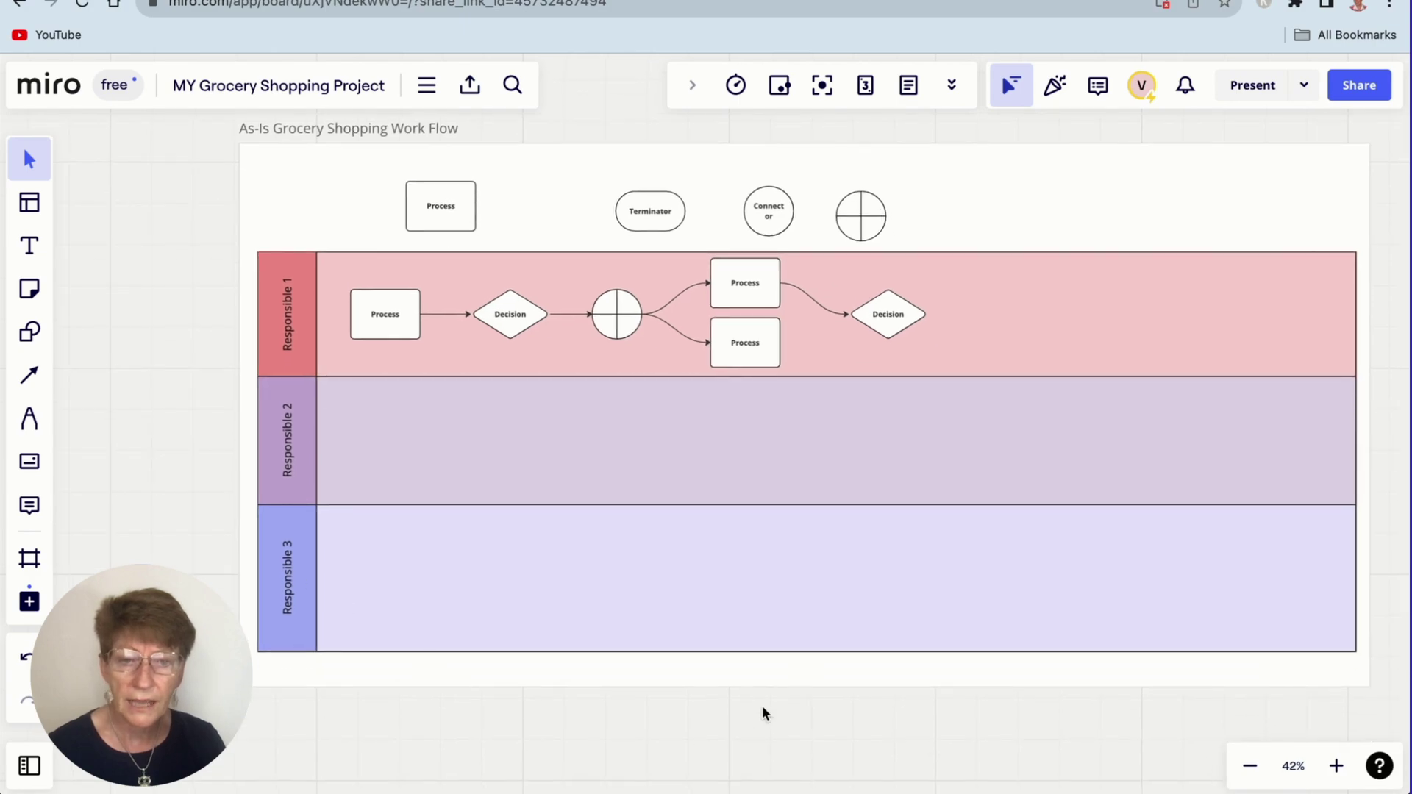
mouse_move(788, 651)
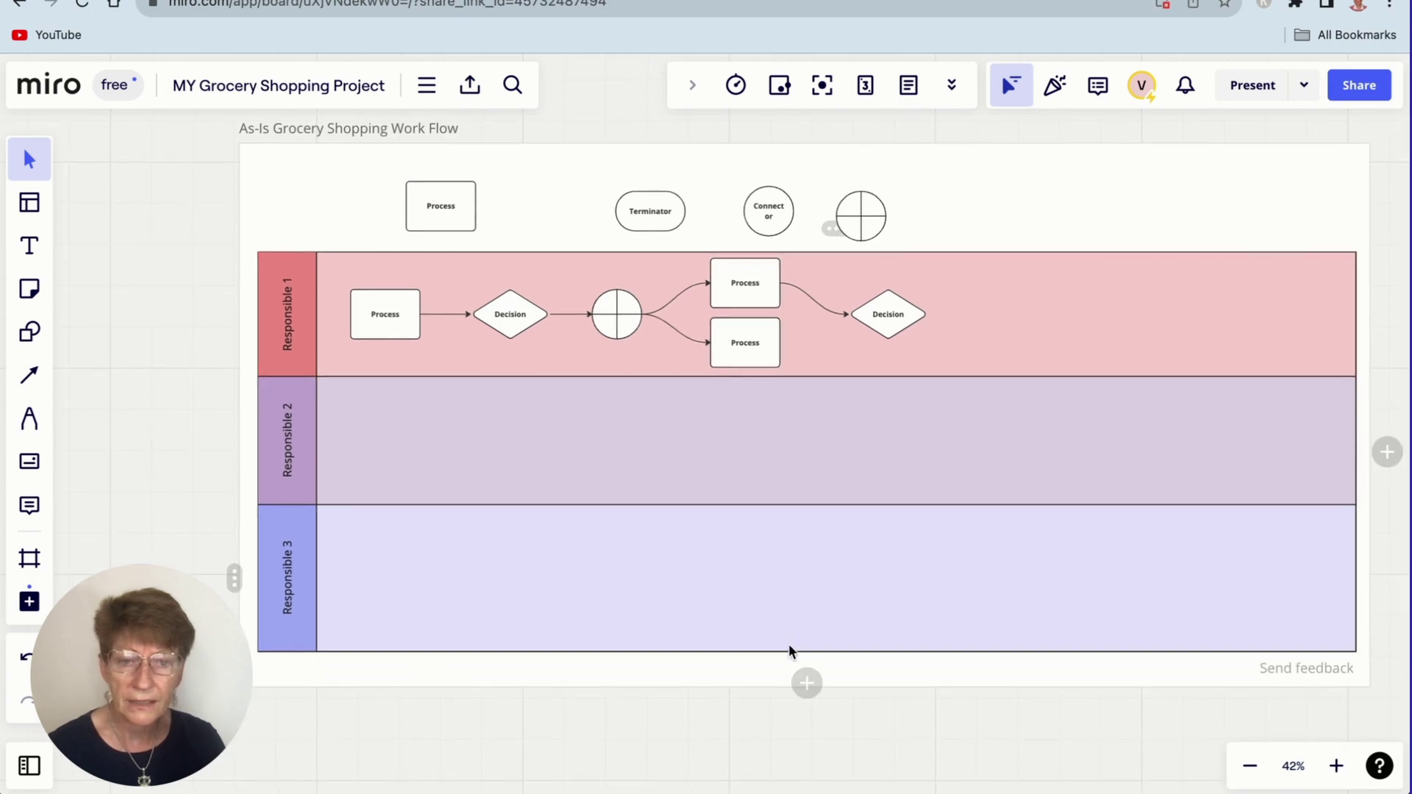
click(806, 684)
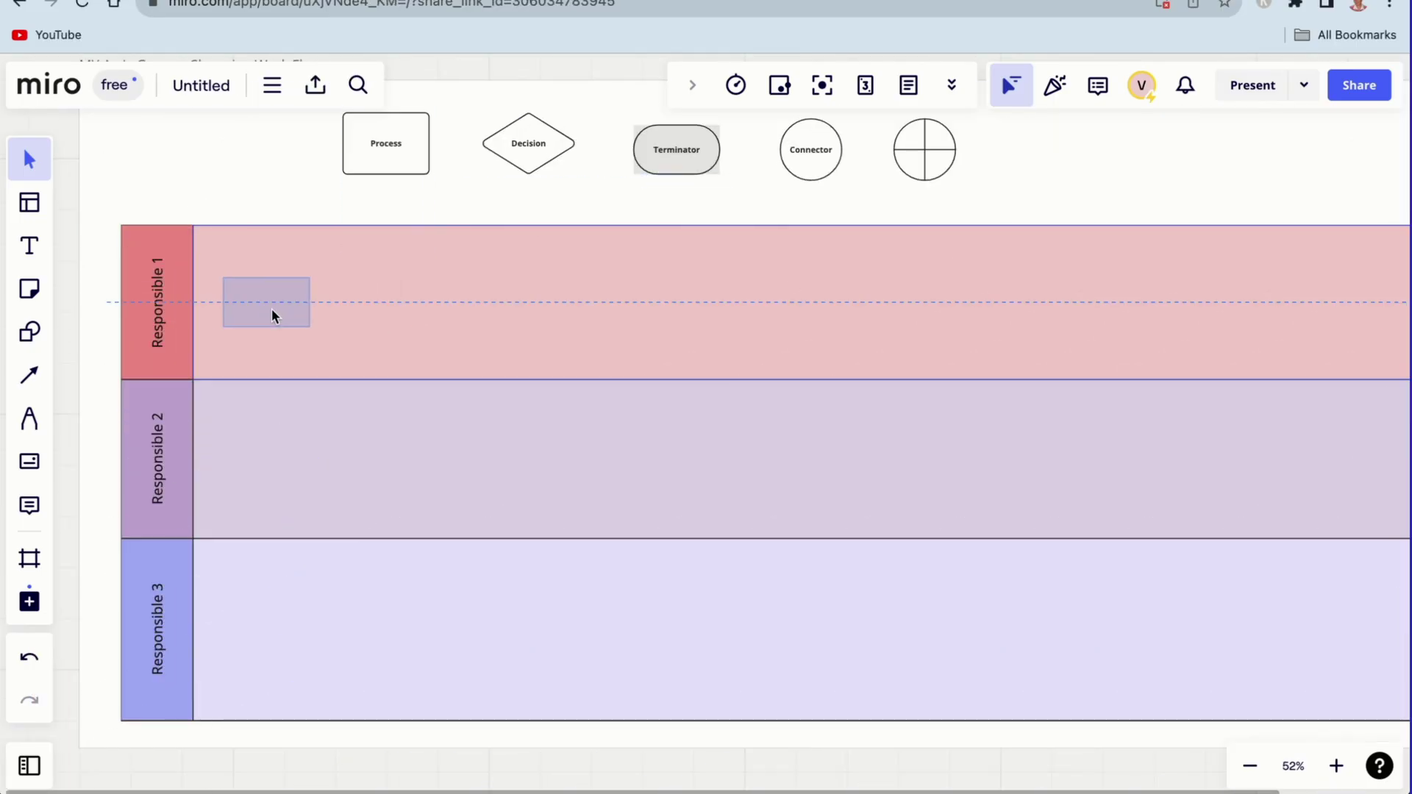
Place Start, Scan store flyers, Make a shopping list, Drive to store and Stroll isles shapes in lane 1.
click(276, 306)
click(395, 302)
click(507, 300)
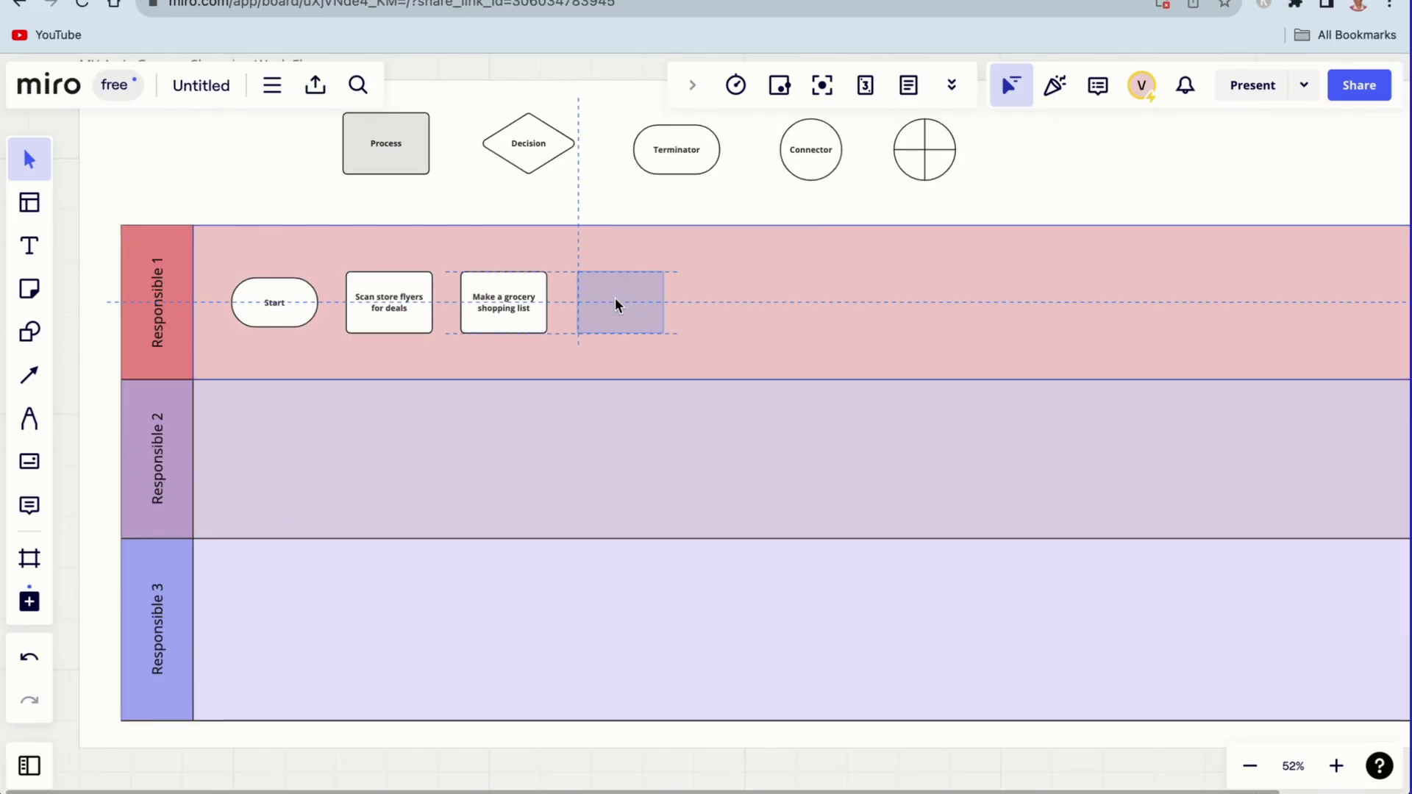
click(615, 298)
click(766, 309)
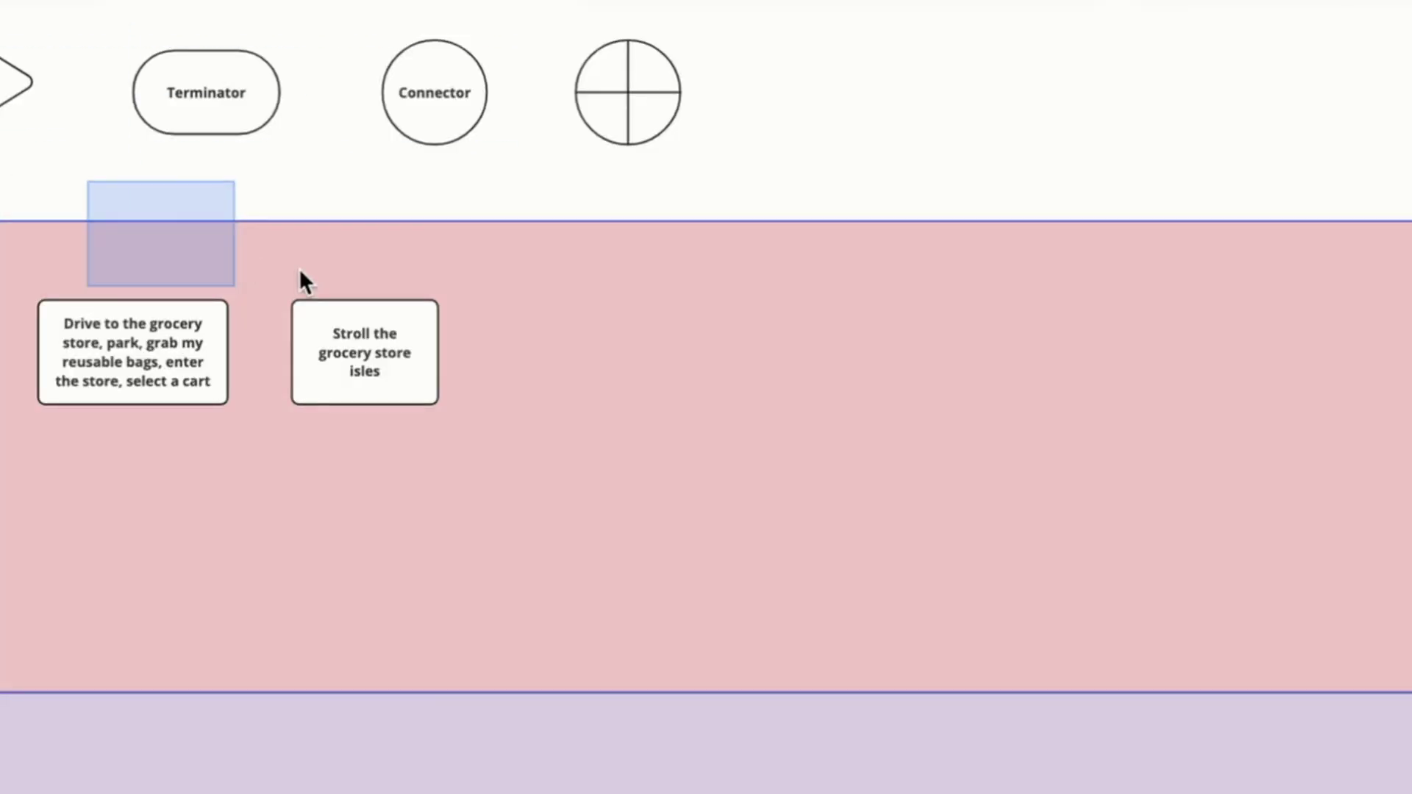
click(615, 285)
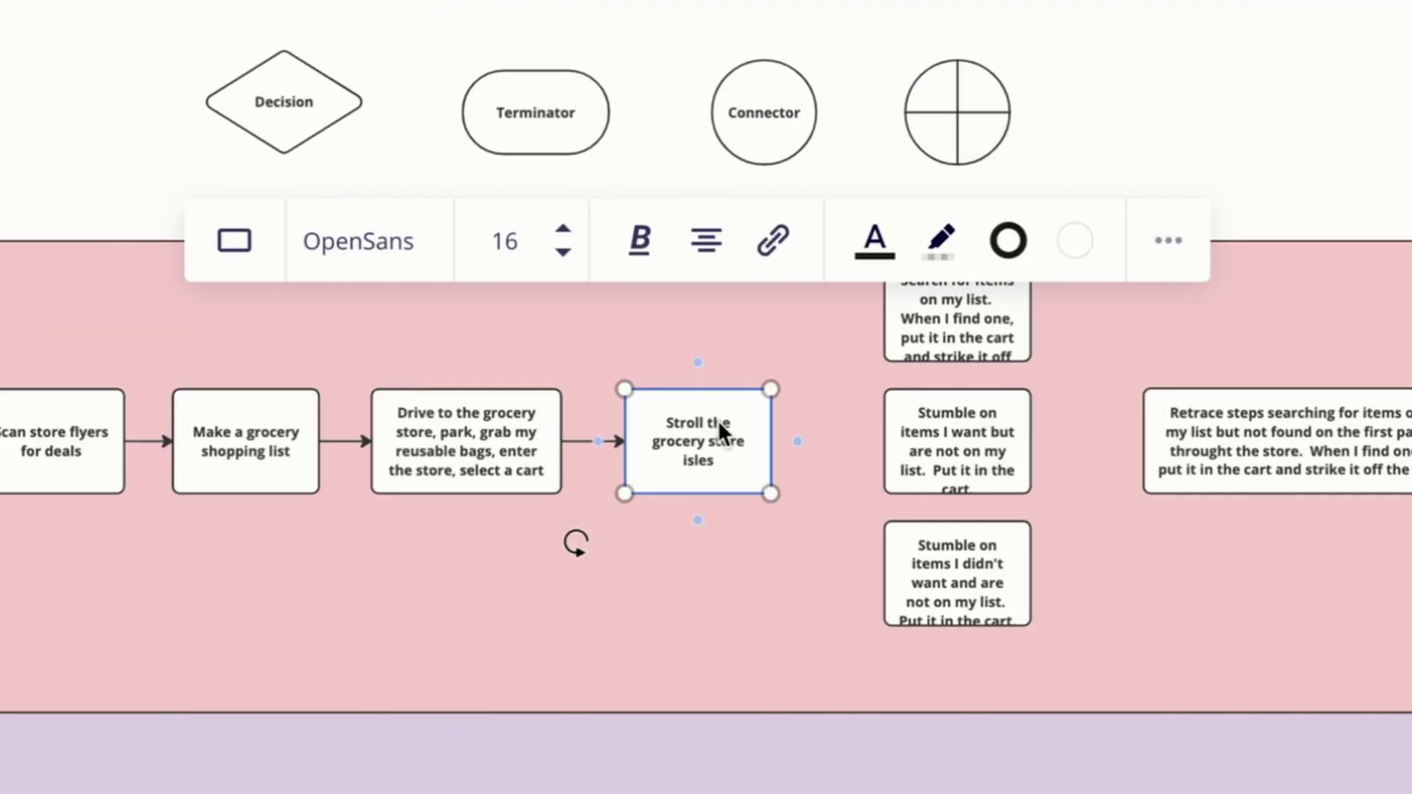
Connect the steps through Search for items and Retrace to the decision diamond.
drag(775, 441, 882, 306)
click(736, 166)
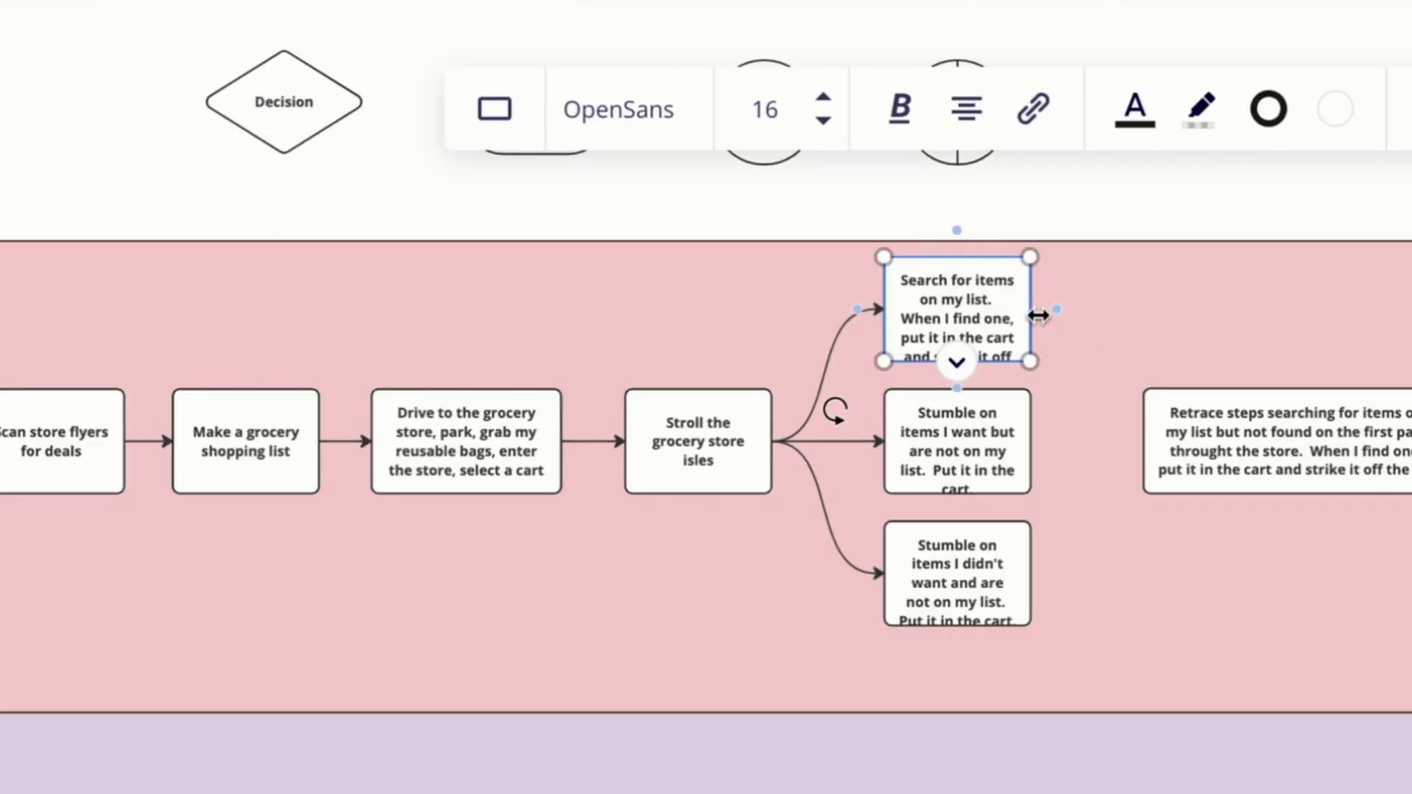
drag(1040, 315, 1097, 460)
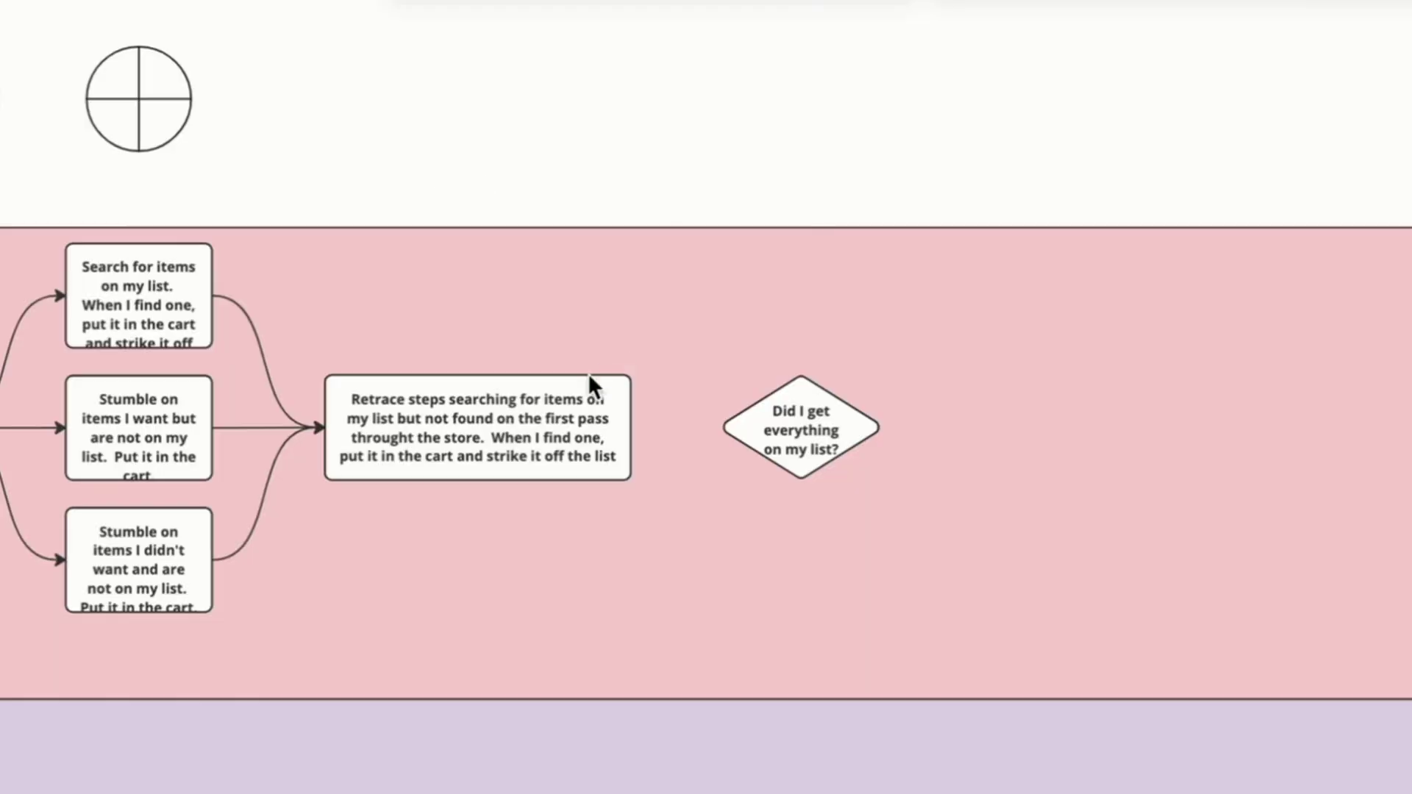
click(592, 379)
drag(631, 428, 719, 441)
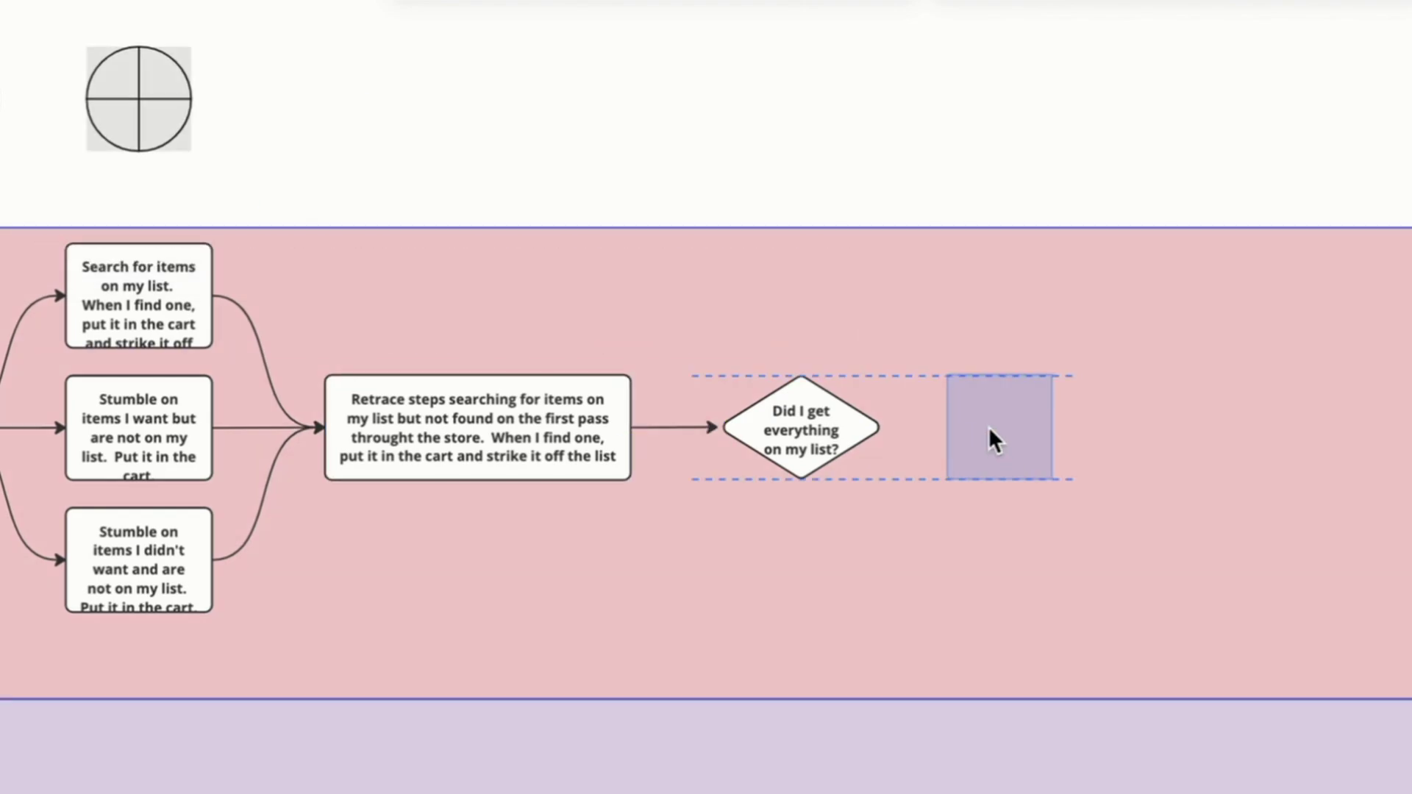
Add the crossed circle and connector A, linking Flag down, Add last items, Self Check-out? and Scan items.
click(989, 429)
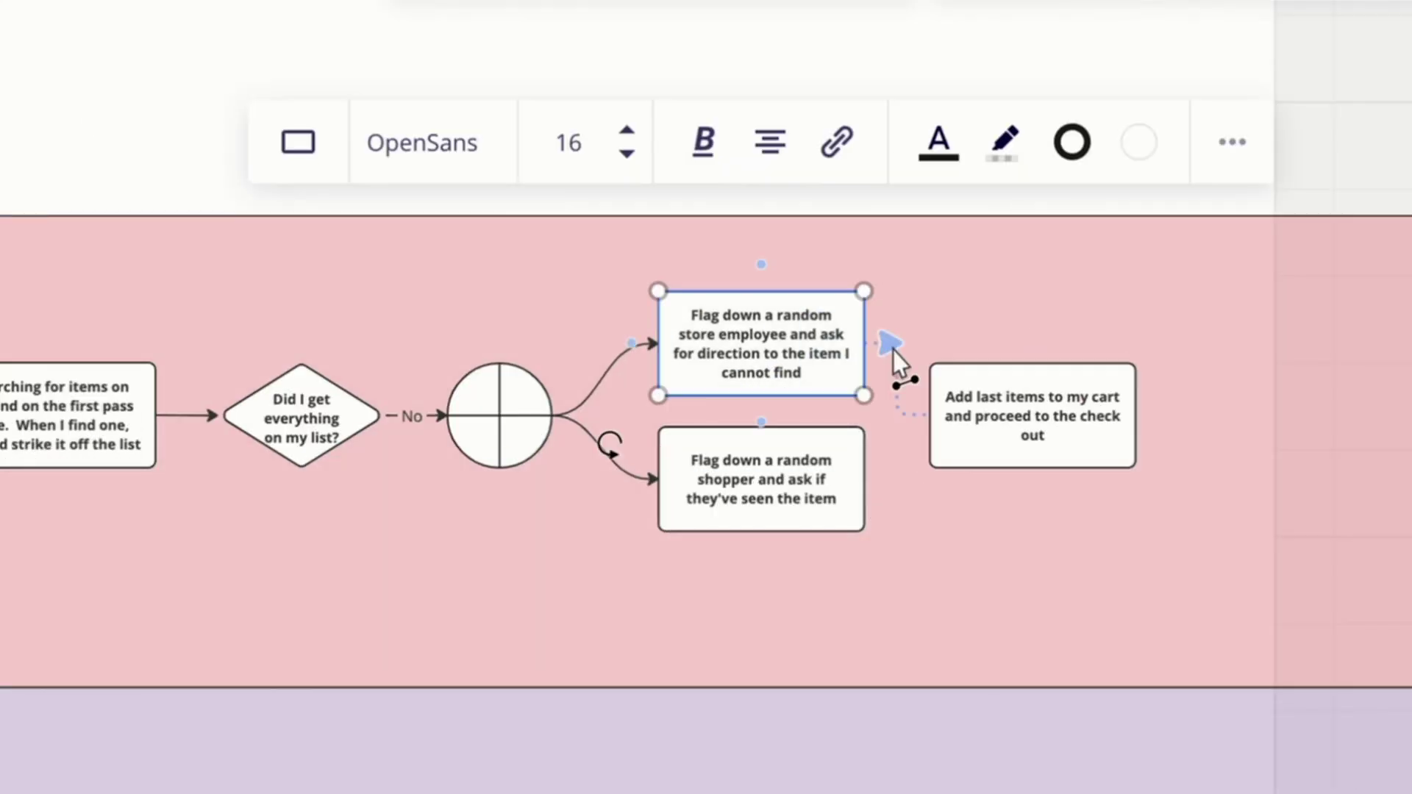
drag(893, 351, 929, 416)
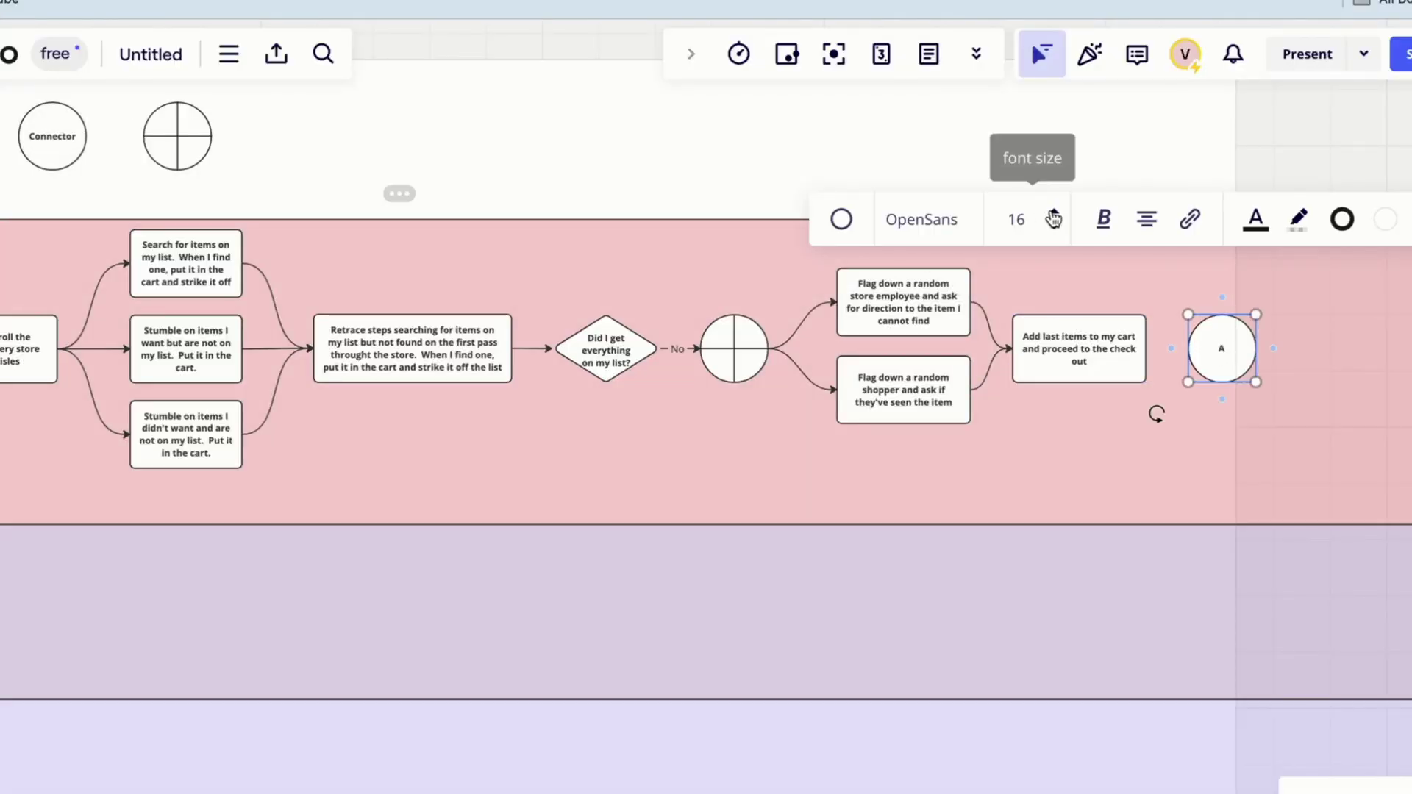
click(523, 517)
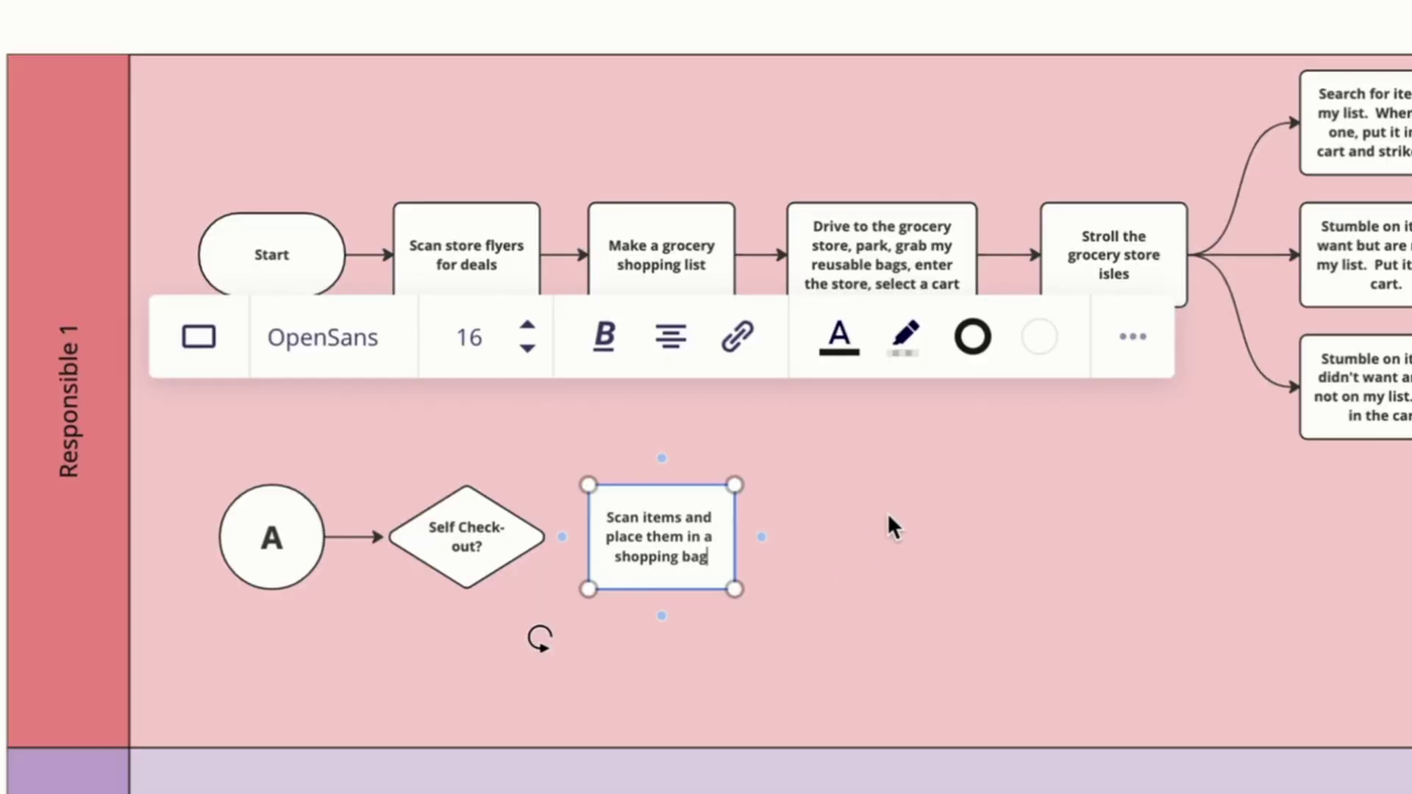
click(514, 550)
drag(562, 537, 592, 537)
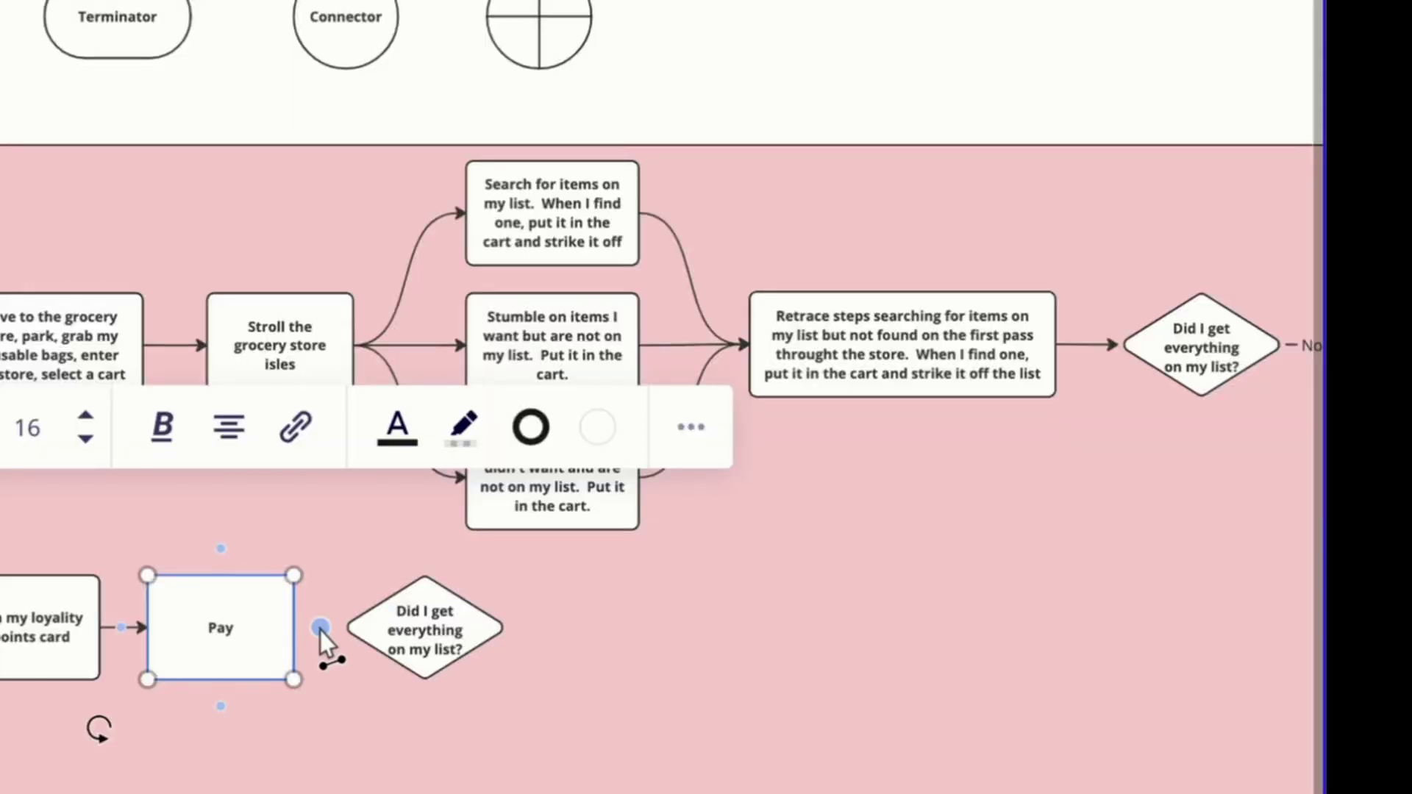
Connect the Pay step to the 'Did I get everything' decision.
drag(320, 630, 346, 627)
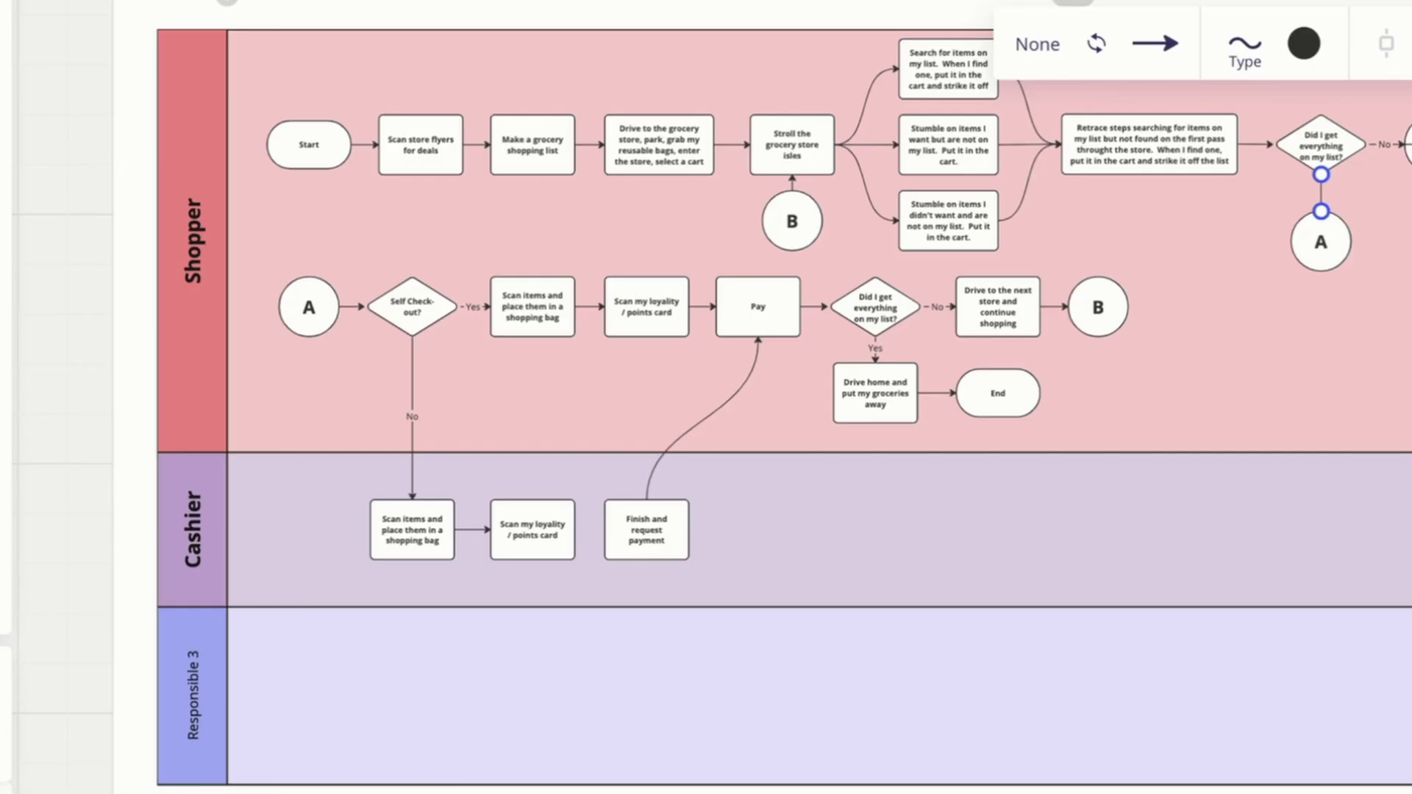
Add the label 'Yes' to the connector running down from the list-check decision to A.
double_click(1322, 191)
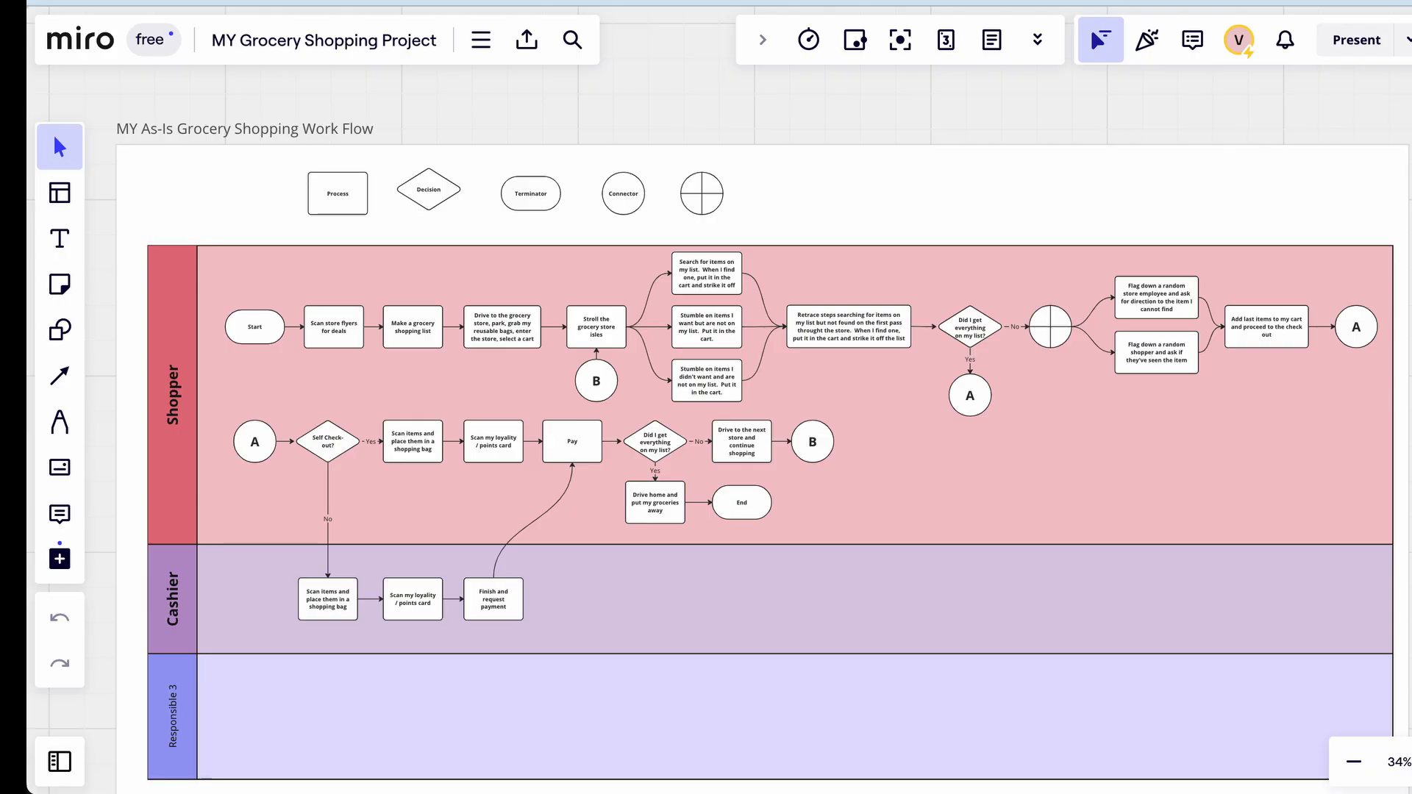